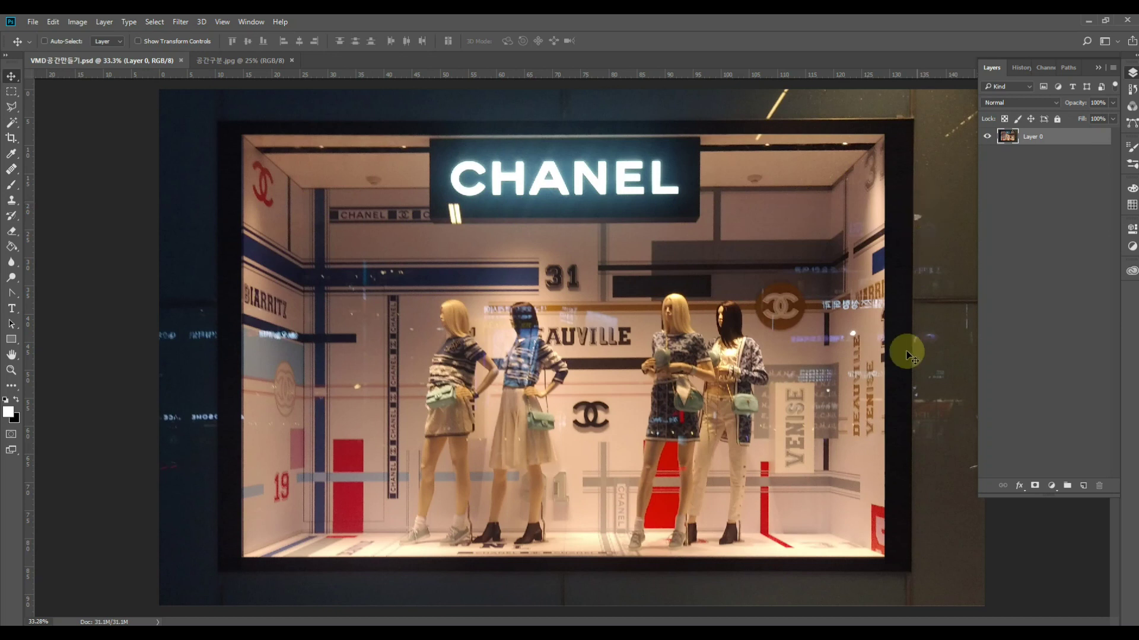
- Examine the ceiling, wall and floor divisions in the reference image 공간구분.jpg and return to the VMD공간만들기.psd document
{"action": "left_click", "coordinate": [233, 61]}
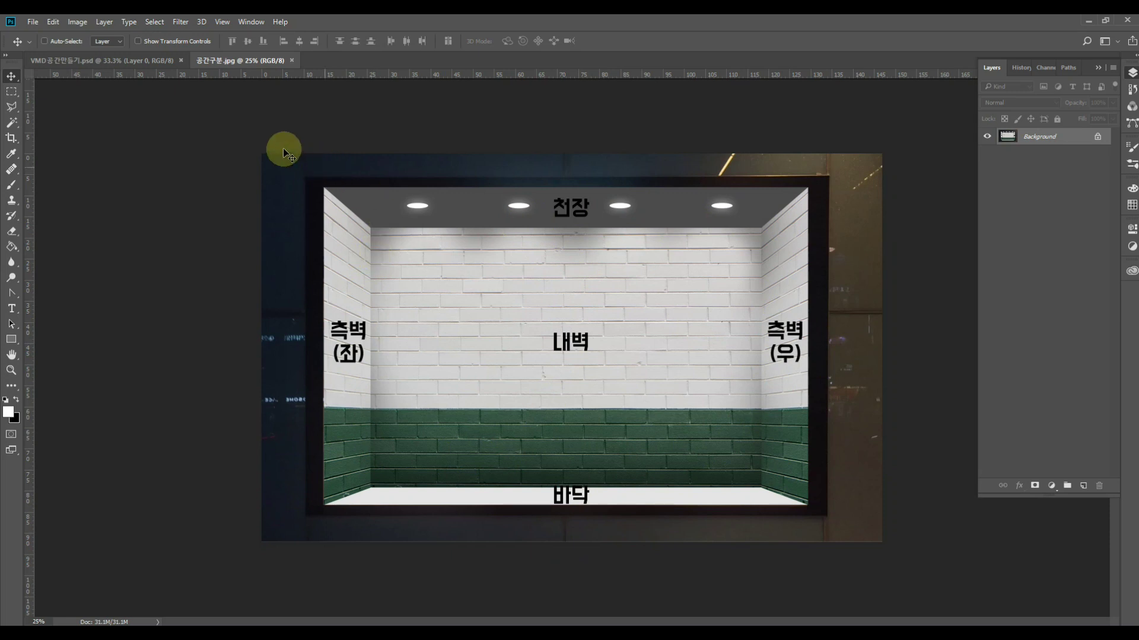
{"action": "left_click", "coordinate": [141, 61]}
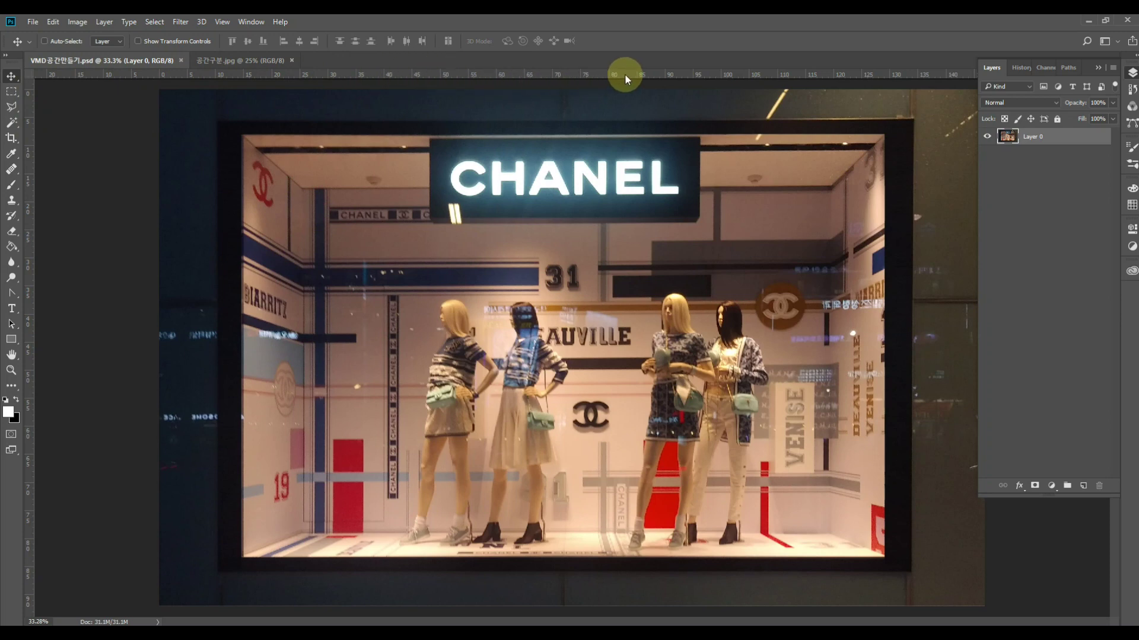
- Hide the rulers in the display window document and show them again
{"action": "left_click", "coordinate": [225, 23]}
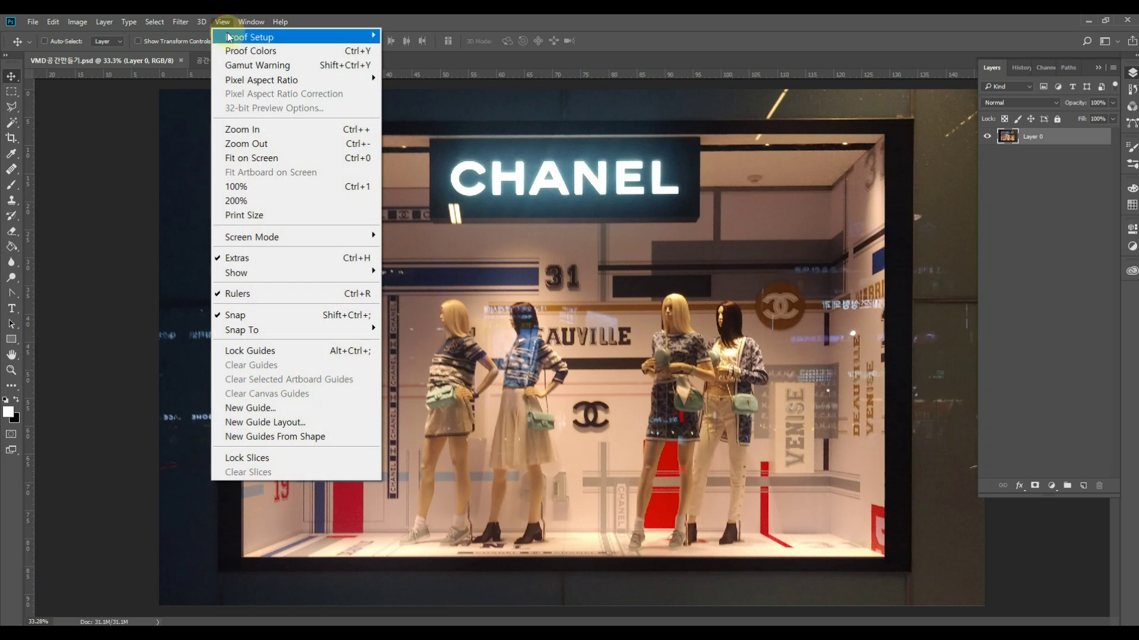
{"action": "left_click", "coordinate": [248, 294]}
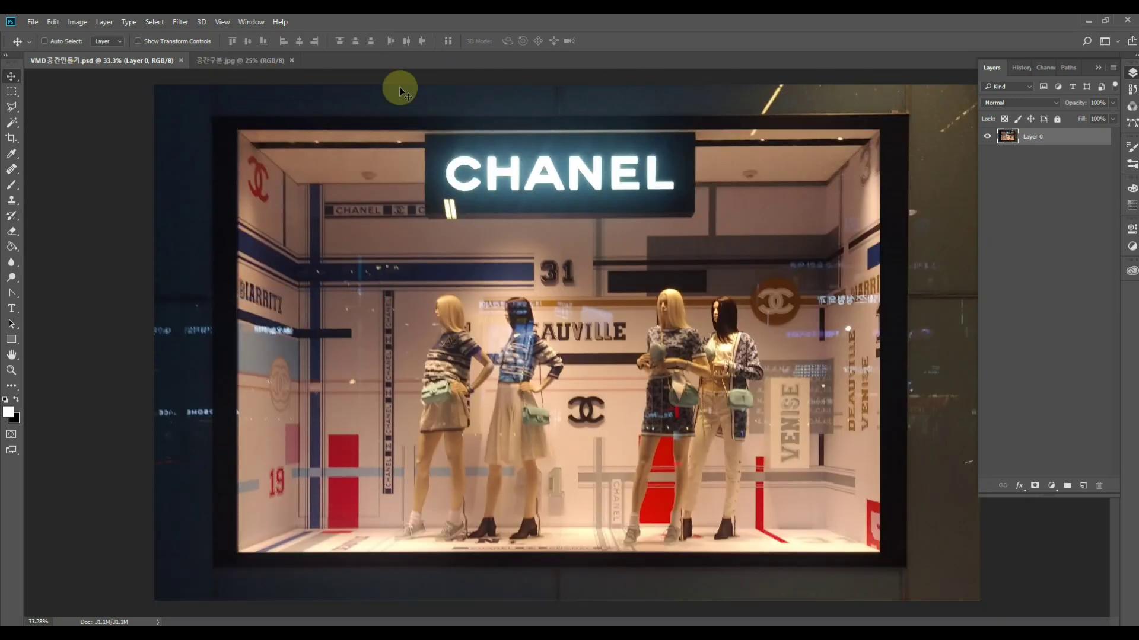
{"action": "left_click", "coordinate": [222, 22]}
{"action": "left_click", "coordinate": [257, 293]}
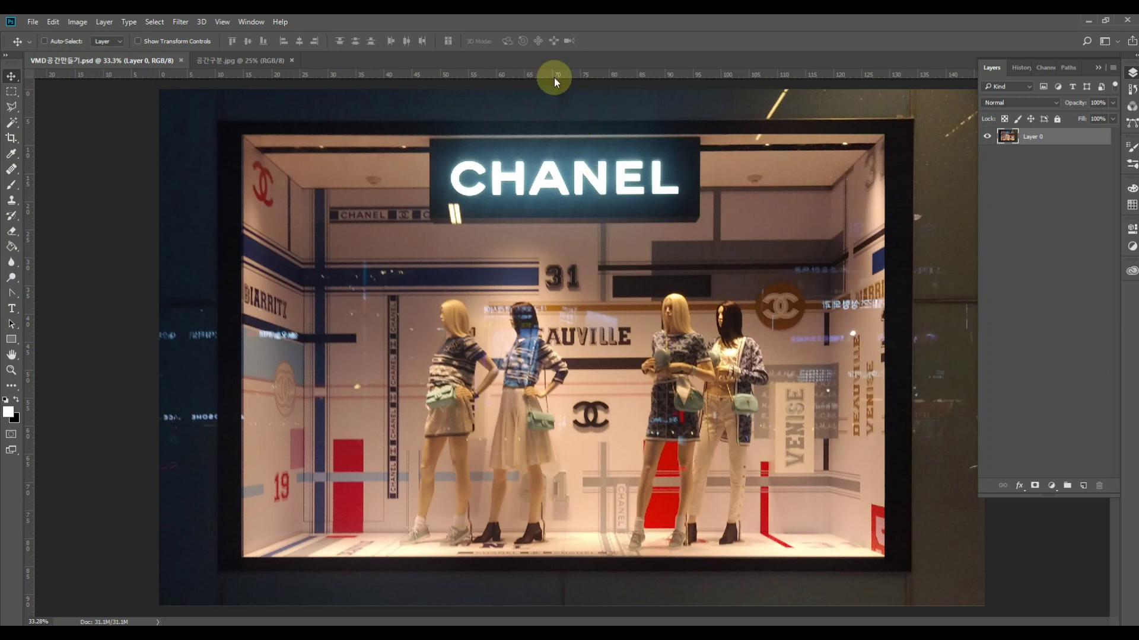
- Check the 공간구분.jpg reference and place guides along the top, bottom, left and right inner edges of the shop window frame
{"action": "left_click", "coordinate": [236, 65]}
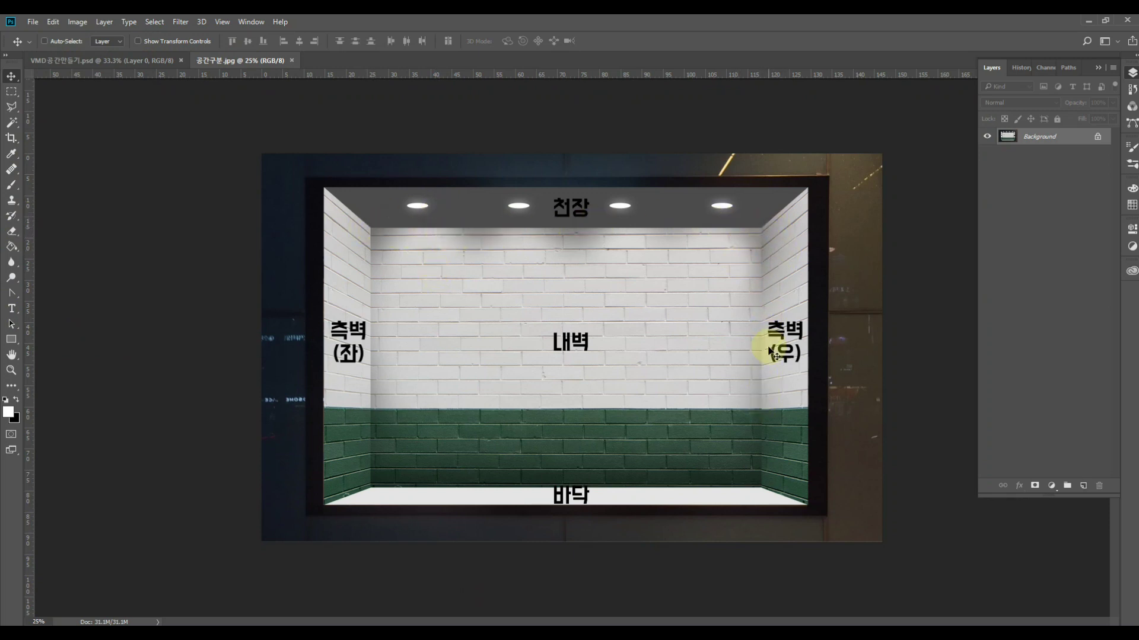
{"action": "left_click", "coordinate": [127, 60]}
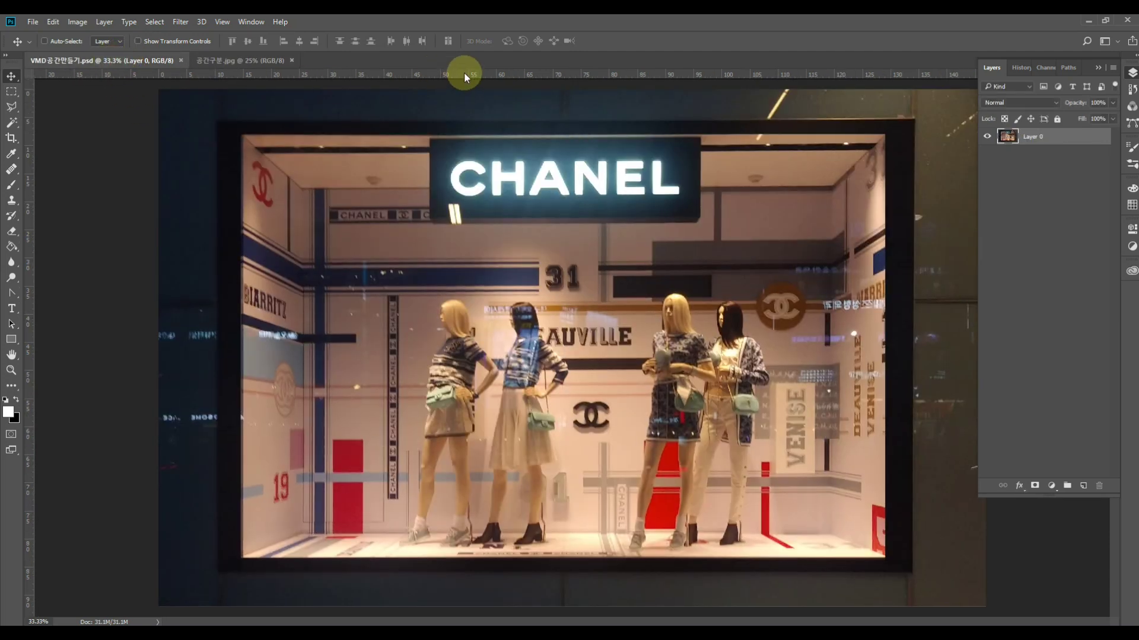
{"action": "left_click_drag", "start_coordinate": [464, 76], "coordinate": [457, 135]}
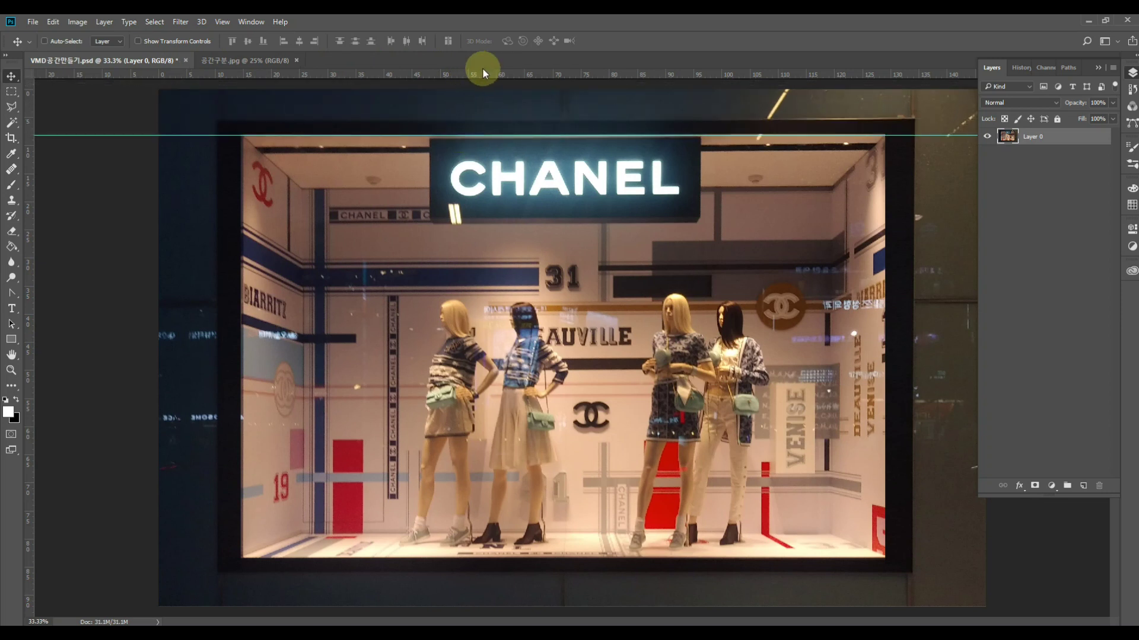
{"action": "left_click_drag", "start_coordinate": [481, 71], "coordinate": [465, 559]}
{"action": "left_click_drag", "start_coordinate": [31, 396], "coordinate": [884, 351]}
- Place two horizontal and two vertical guides where the back wall meets the ceiling, the floor and both side walls
{"action": "left_click_drag", "start_coordinate": [434, 72], "coordinate": [438, 188]}
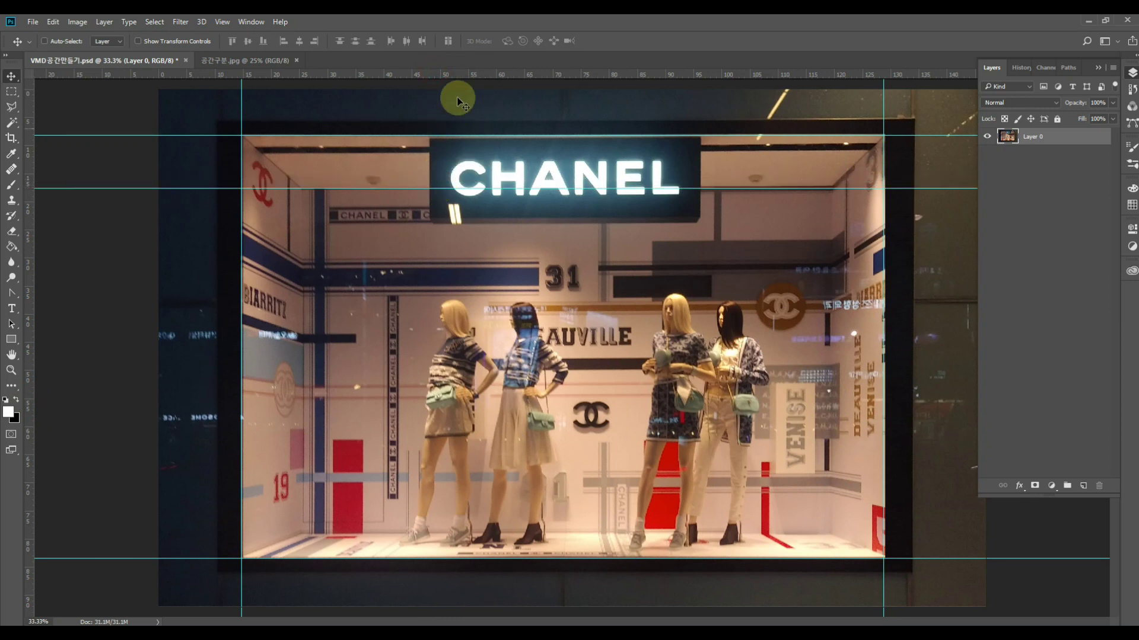
{"action": "left_click_drag", "start_coordinate": [463, 73], "coordinate": [439, 546]}
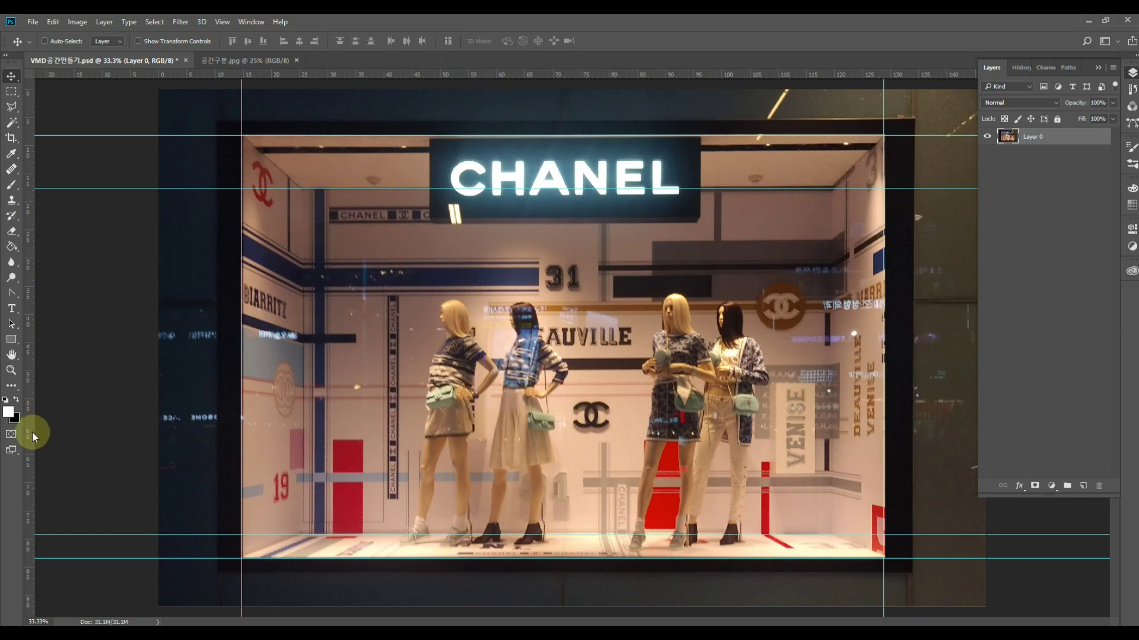
{"action": "left_click_drag", "start_coordinate": [31, 431], "coordinate": [304, 421]}
{"action": "left_click_drag", "start_coordinate": [31, 440], "coordinate": [833, 451]}
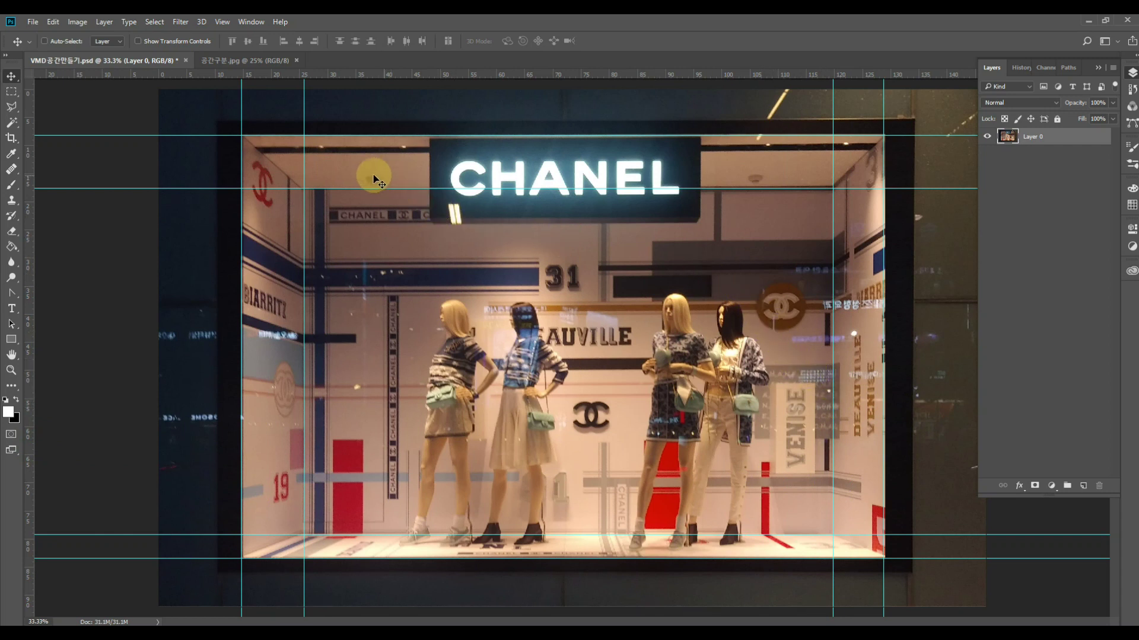
- Draw a 3234 × 267 px rectangle shape over the ceiling band, spanning the full window width between the guides
{"action": "left_click", "coordinate": [10, 340]}
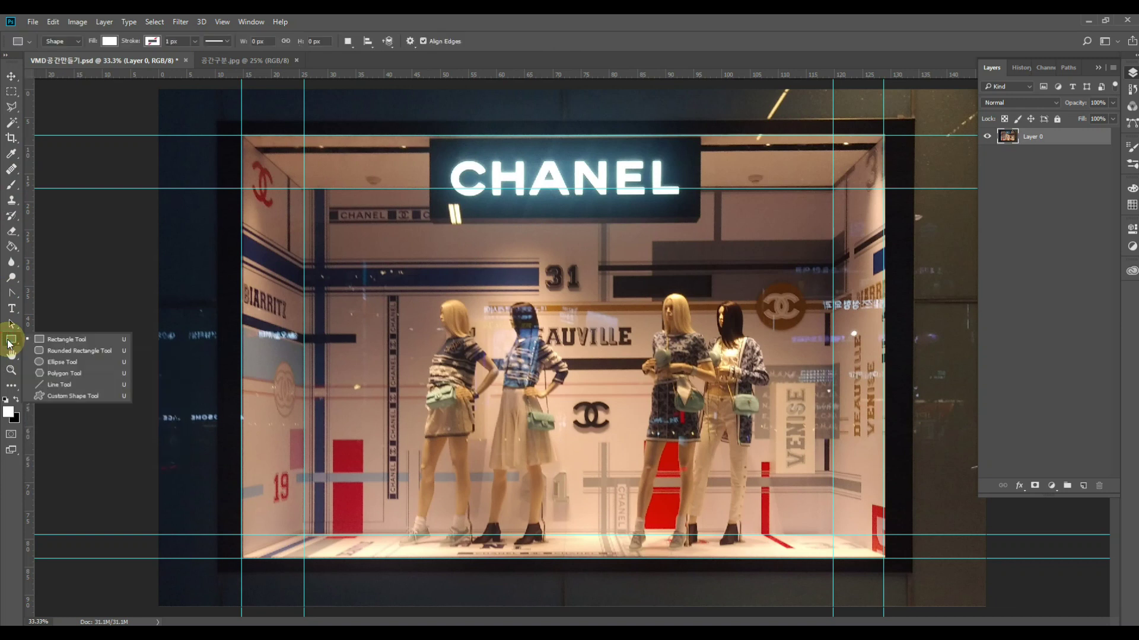
{"action": "left_click", "coordinate": [66, 340]}
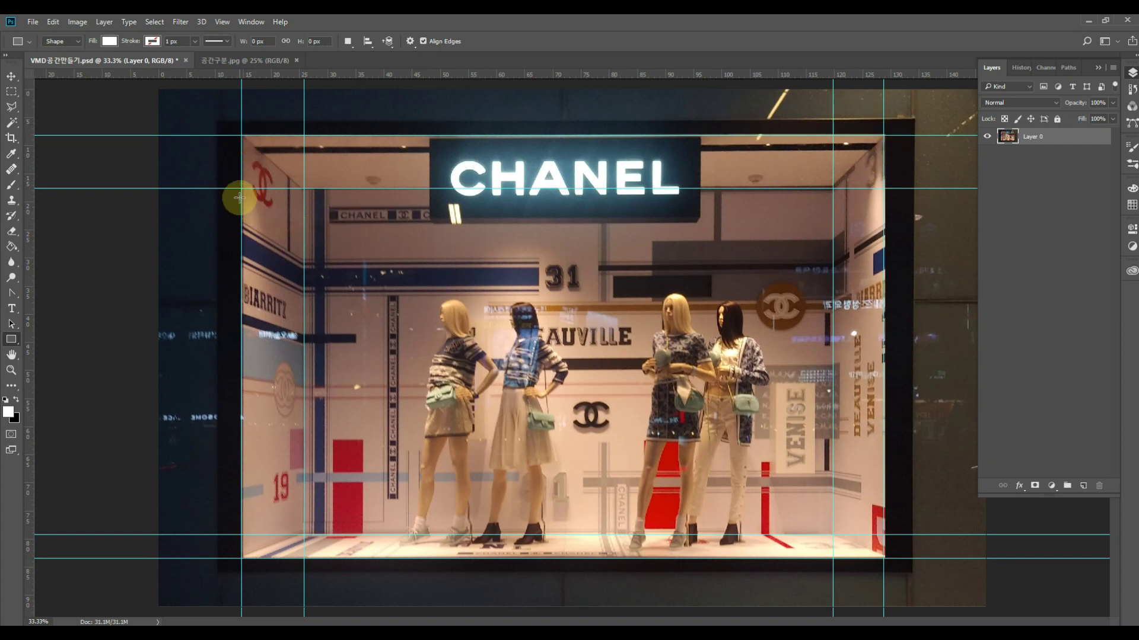
{"action": "left_click_drag", "start_coordinate": [241, 136], "coordinate": [883, 189]}
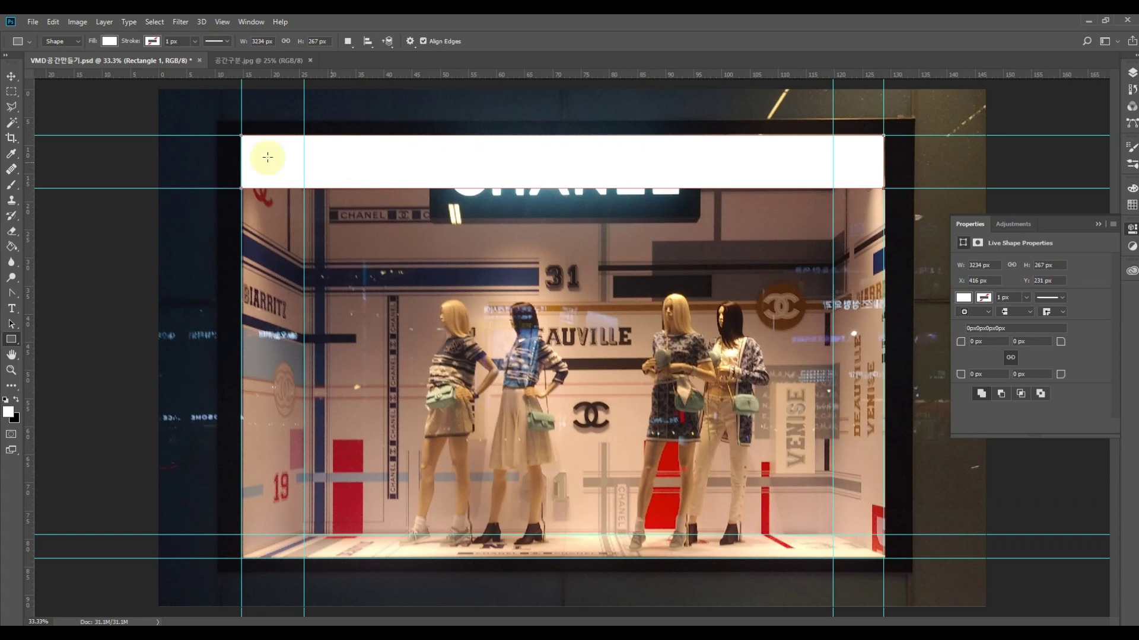
- Rename the ceiling rectangle's layer as 천장
{"action": "left_click", "coordinate": [1132, 72]}
{"action": "left_click", "coordinate": [1028, 138]}
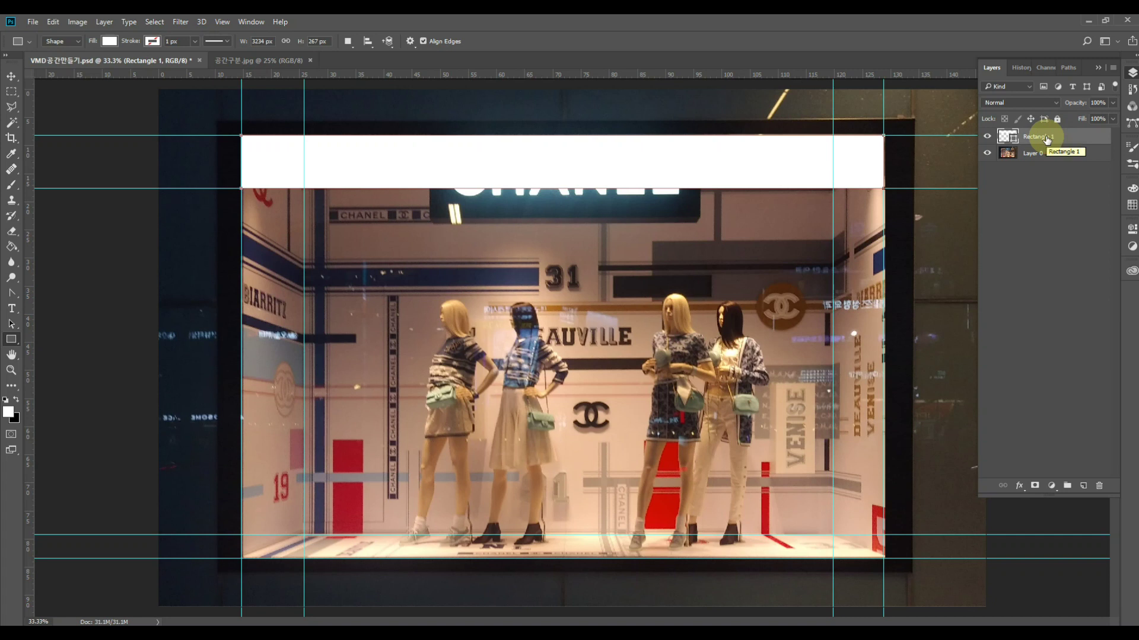
{"action": "double_click", "coordinate": [1044, 137]}
{"action": "type", "text": "천장"}
{"action": "key", "text": "Return"}
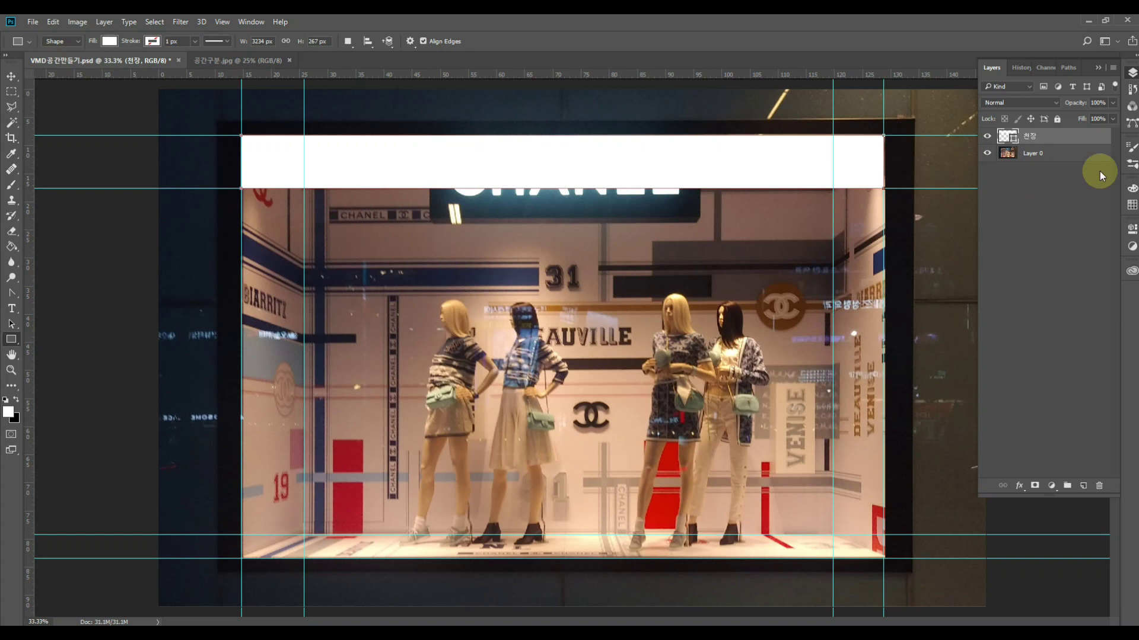
- Change the 천장 shape's fill colour to dark grey #545454
{"action": "double_click", "coordinate": [1002, 137]}
{"action": "left_click_drag", "start_coordinate": [813, 168], "coordinate": [833, 214]}
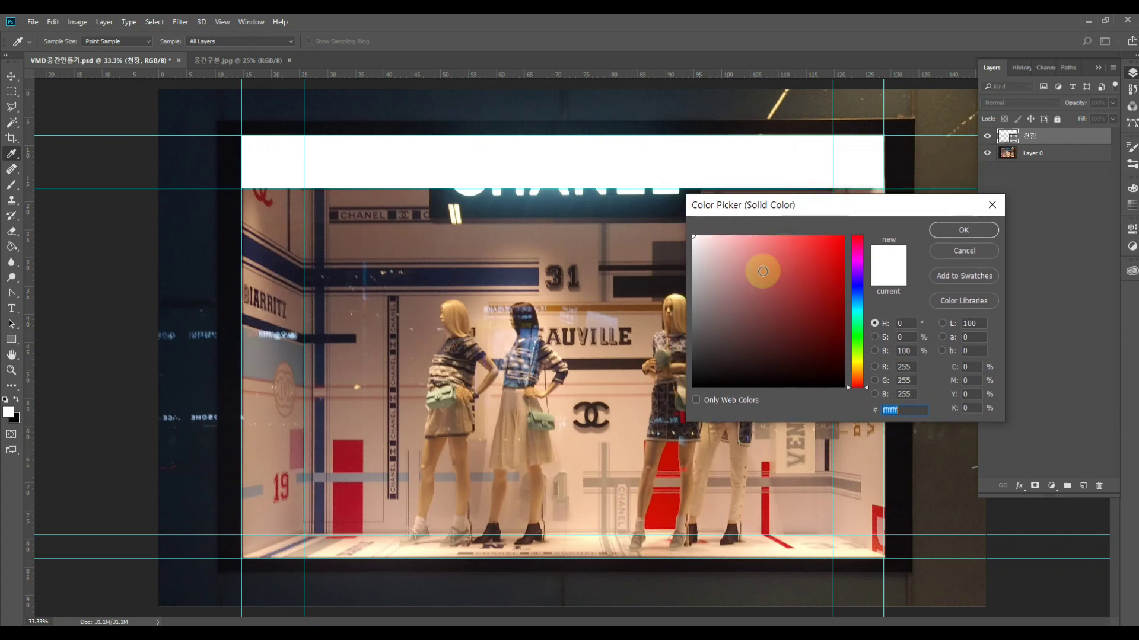
{"action": "mouse_move", "coordinate": [692, 326]}
{"action": "left_mouse_down"}
{"action": "mouse_move", "coordinate": [676, 330]}
{"action": "mouse_move", "coordinate": [692, 338]}
{"action": "left_mouse_up"}
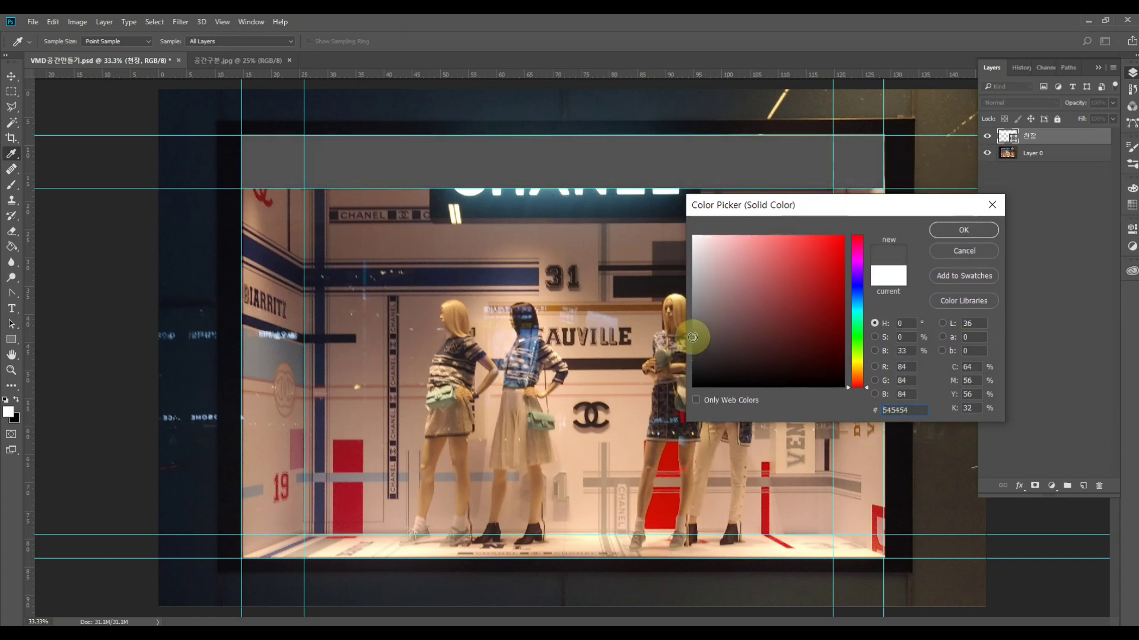
{"action": "left_click", "coordinate": [936, 230]}
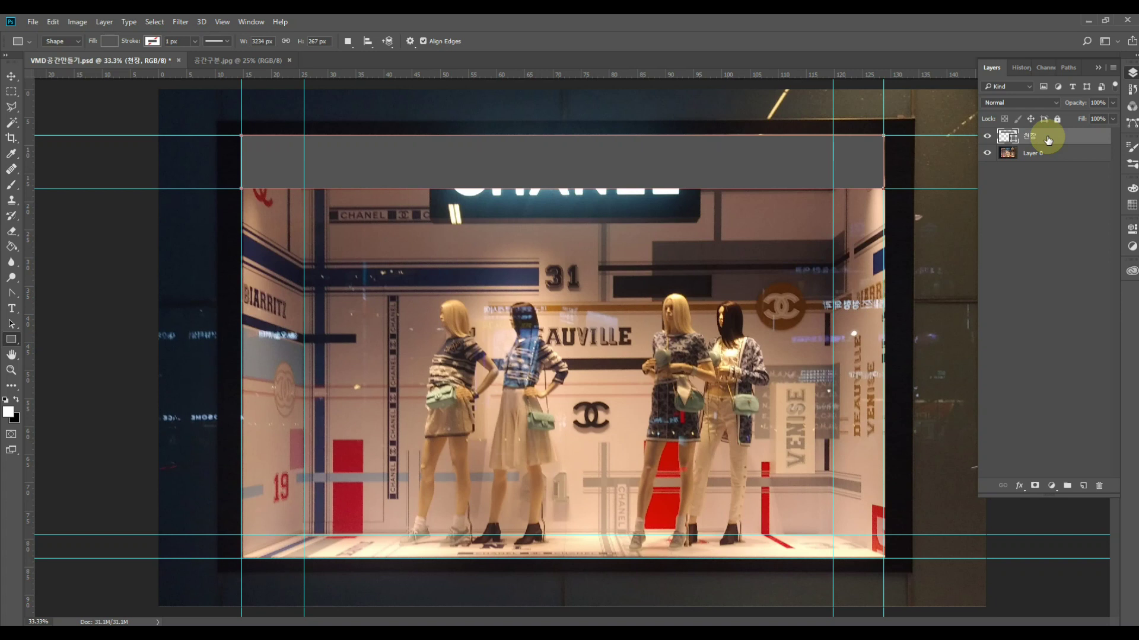
- Duplicate the 천장 layer and set the copy's fill colour to light grey #979797
{"action": "key", "text": "ctrl+j"}
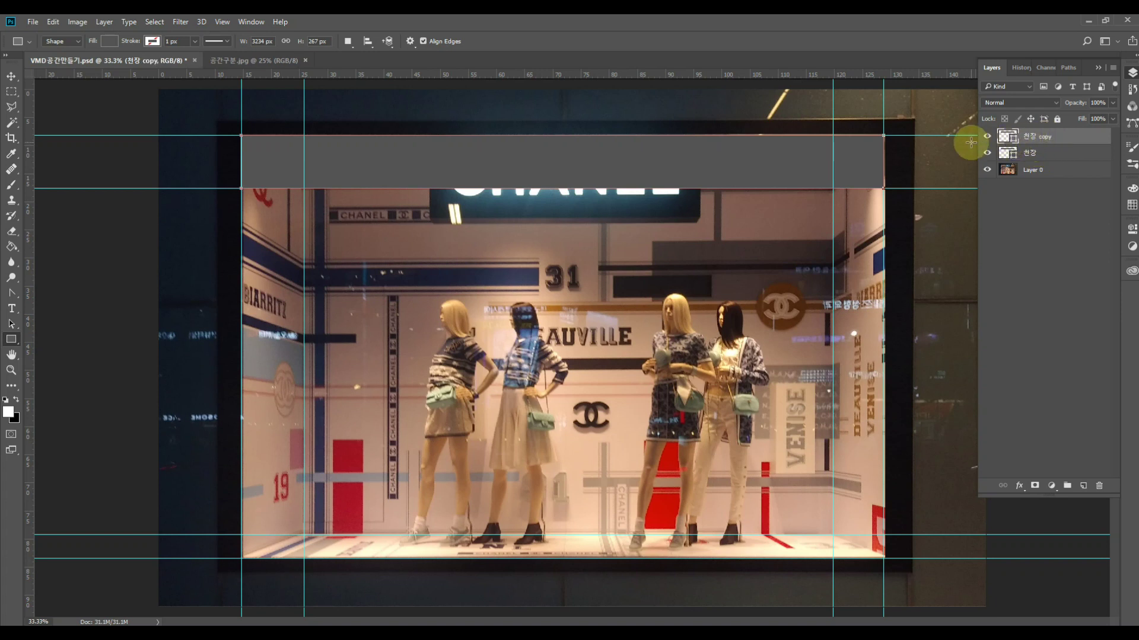
{"action": "double_click", "coordinate": [1004, 139]}
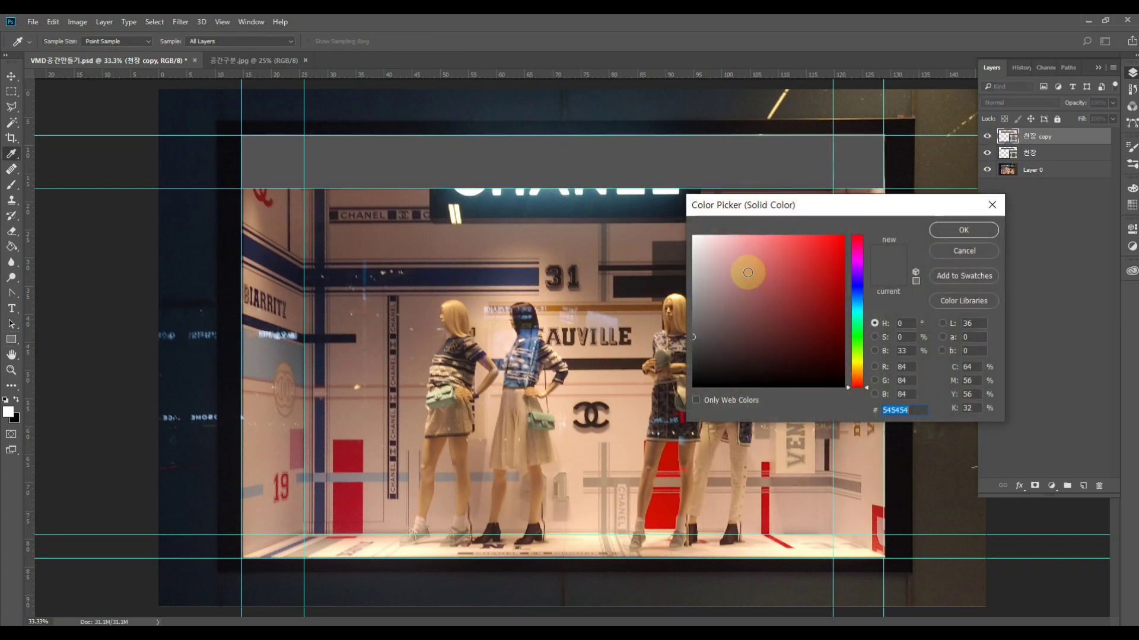
{"action": "left_click_drag", "start_coordinate": [692, 314], "coordinate": [693, 298]}
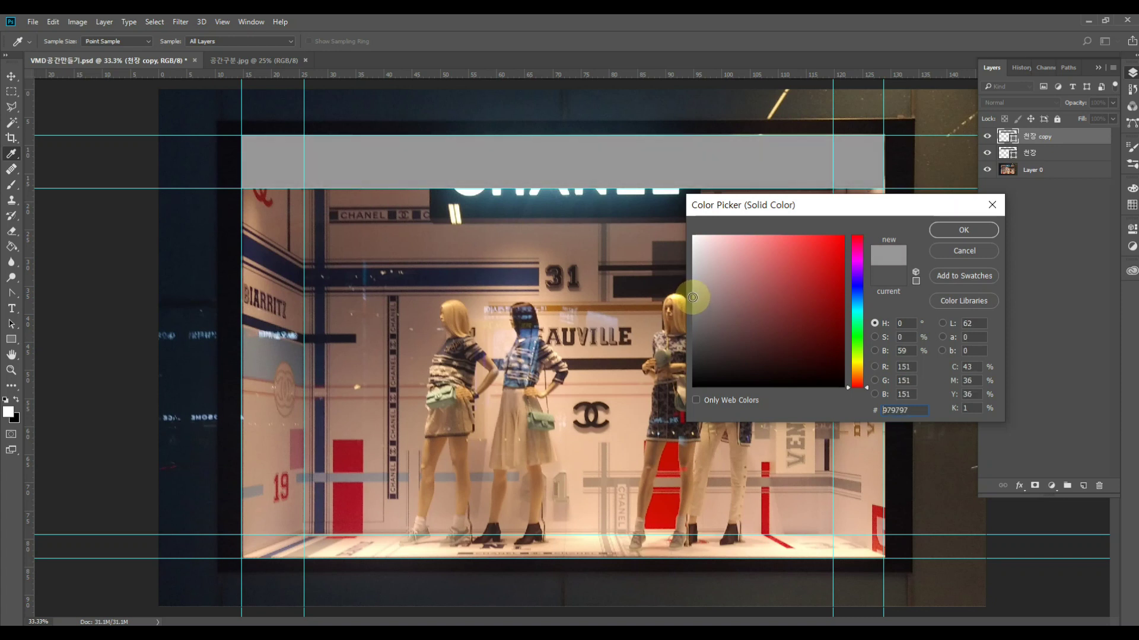
{"action": "left_click", "coordinate": [961, 232]}
- Rename the light grey copy's layer as 내벽
{"action": "double_click", "coordinate": [1036, 137]}
{"action": "type", "text": "ㄴㅐㅂㅕㄱ"}
{"action": "key", "text": "Return"}
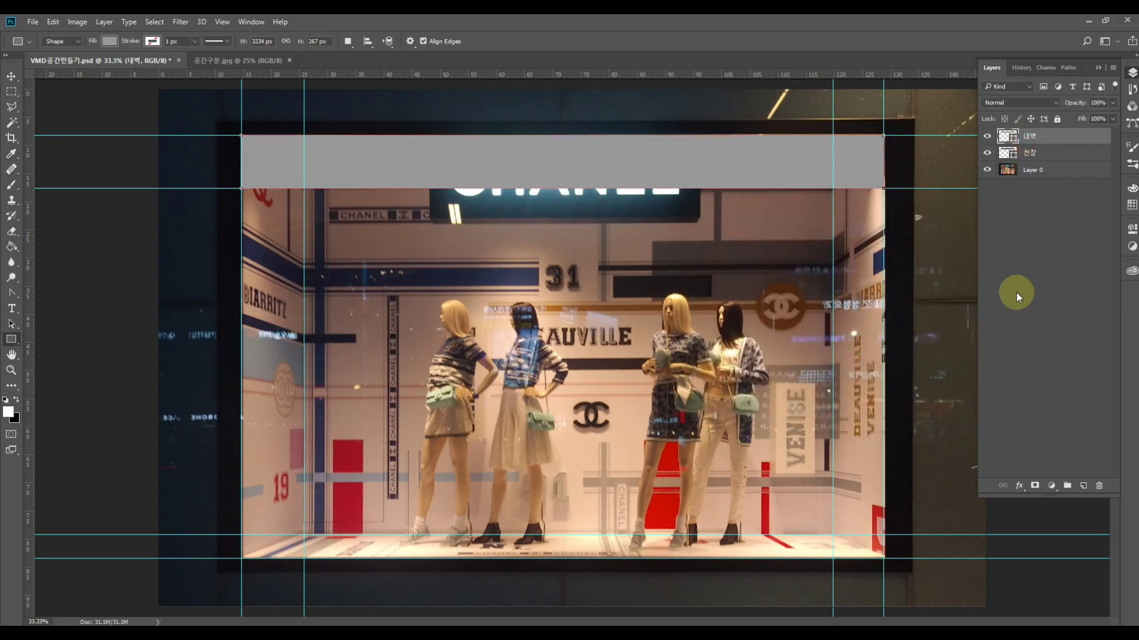
- Move the 내벽 rectangle straight down so its top edge snaps to the guide below the ceiling band
{"action": "left_click", "coordinate": [11, 78]}
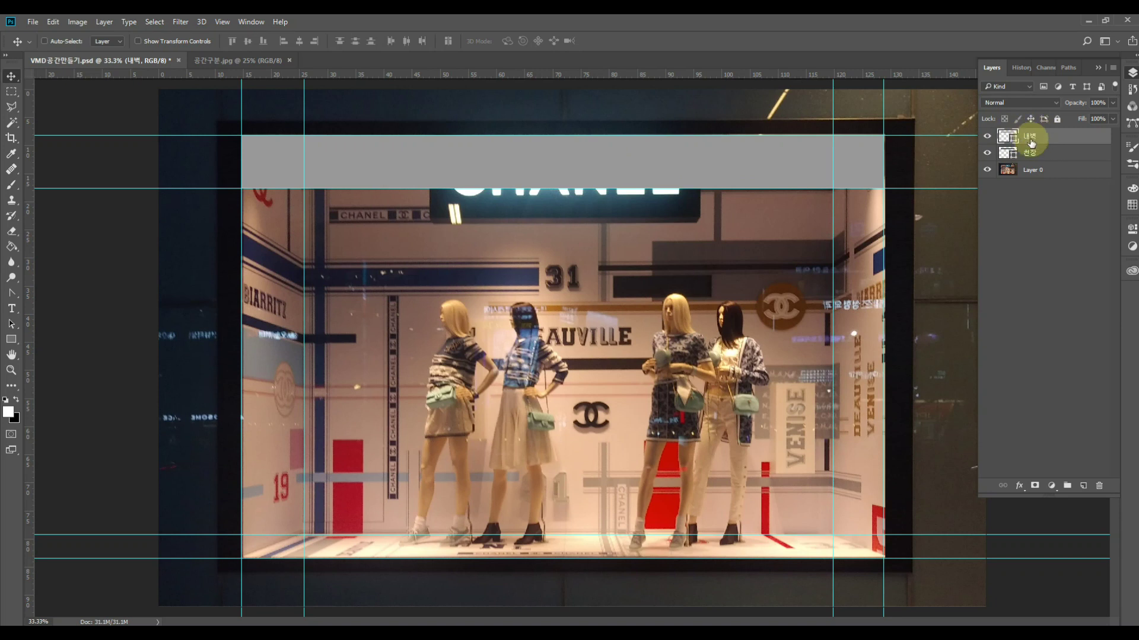
{"action": "left_click_drag", "start_coordinate": [598, 170], "coordinate": [550, 240]}
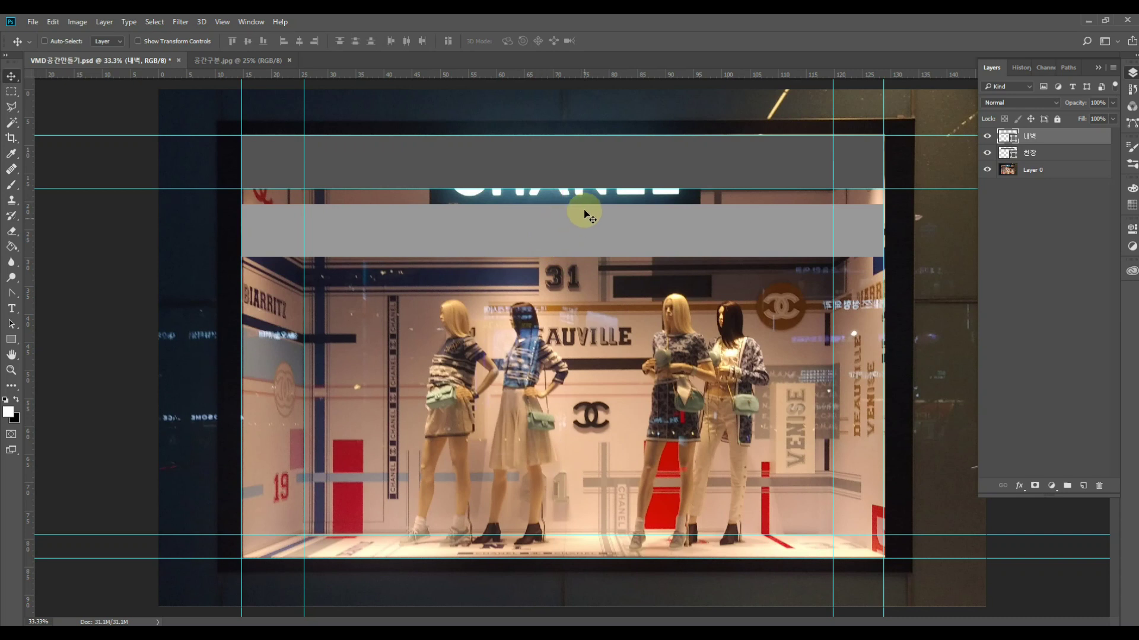
{"action": "left_click_drag", "start_coordinate": [465, 219], "coordinate": [467, 207]}
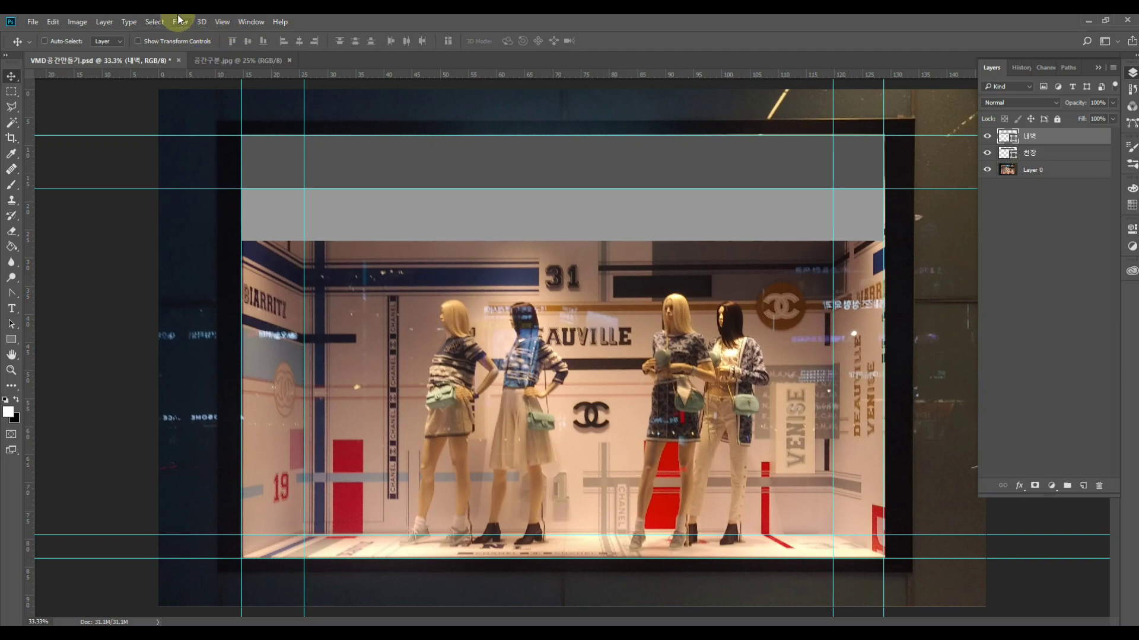
{"action": "left_click", "coordinate": [223, 23]}
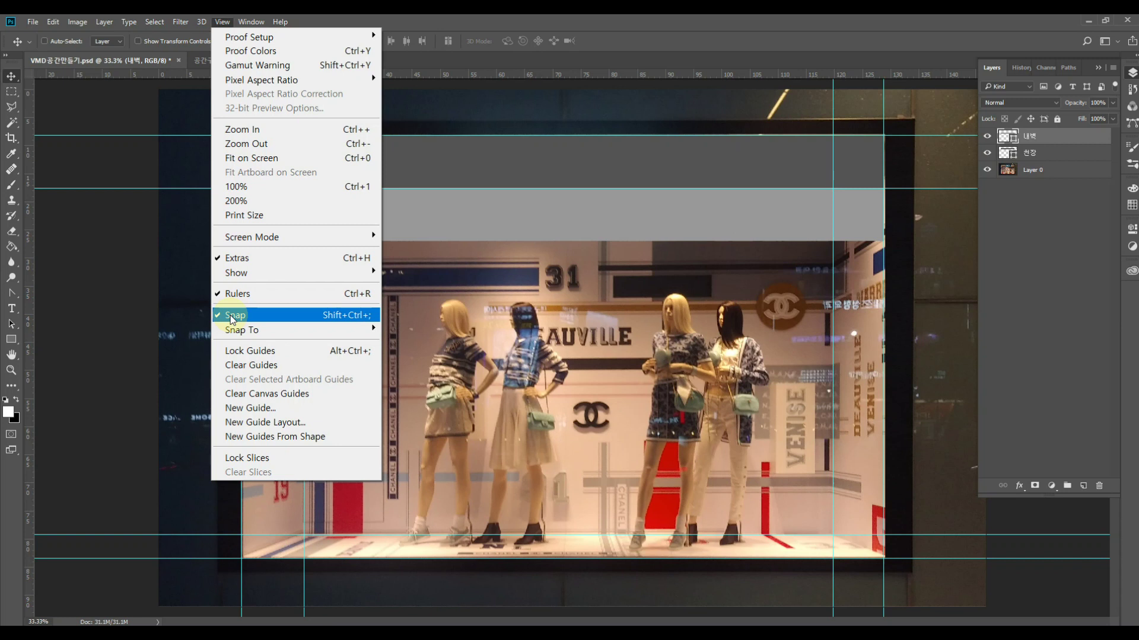
{"action": "left_click", "coordinate": [523, 19]}
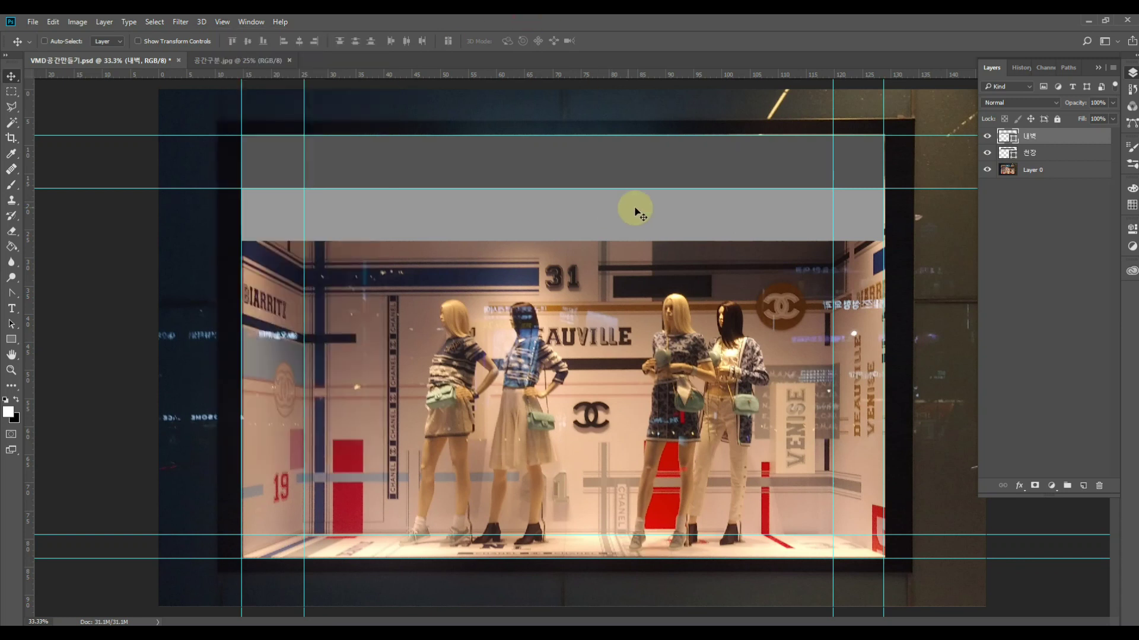
{"action": "mouse_move", "coordinate": [615, 227]}
{"action": "left_mouse_down"}
{"action": "mouse_move", "coordinate": [610, 305]}
{"action": "mouse_move", "coordinate": [624, 232]}
{"action": "left_mouse_up"}
- Stretch the 내벽 rectangle down to the guide at the back of the floor, scaling its height to 653.93%
{"action": "key", "text": "ctrl+t"}
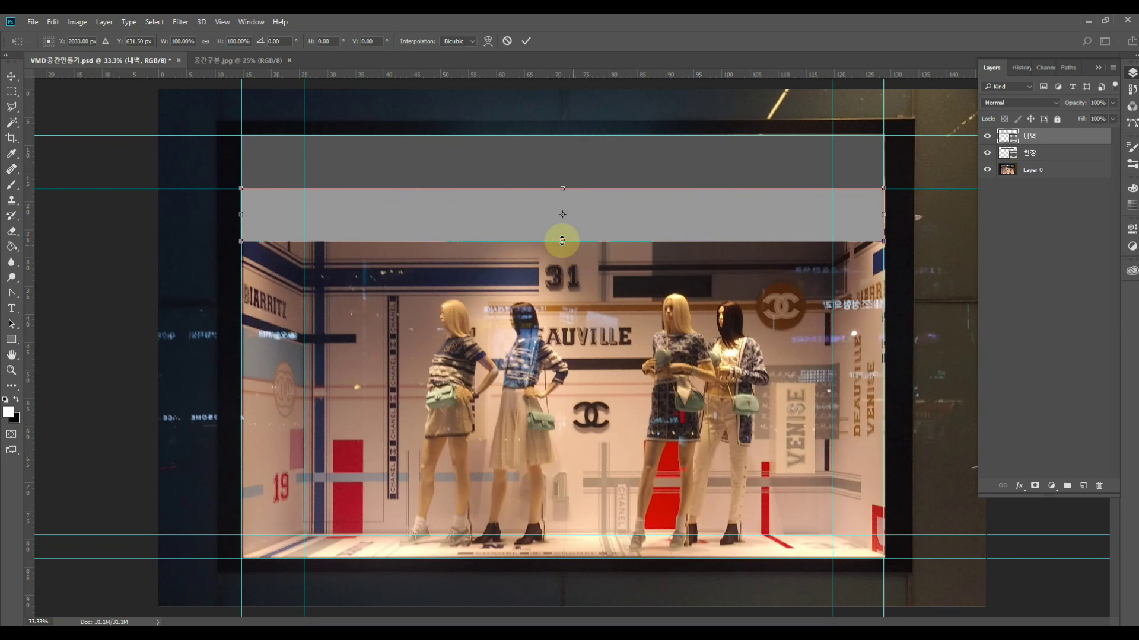
{"action": "left_click_drag", "start_coordinate": [560, 240], "coordinate": [543, 534]}
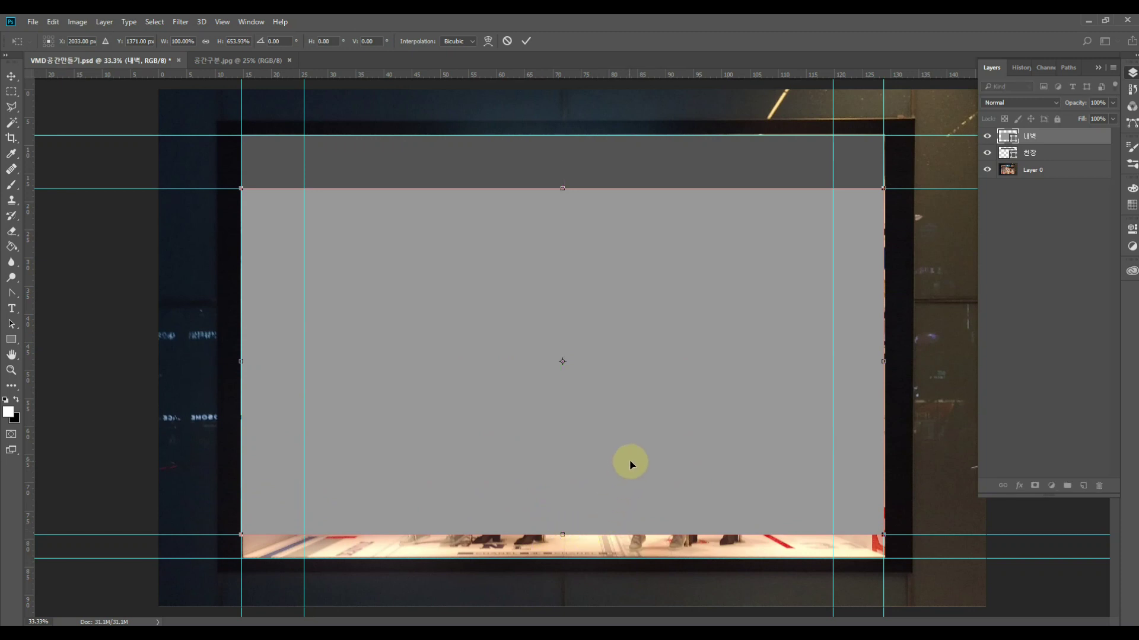
{"action": "key", "text": "Return"}
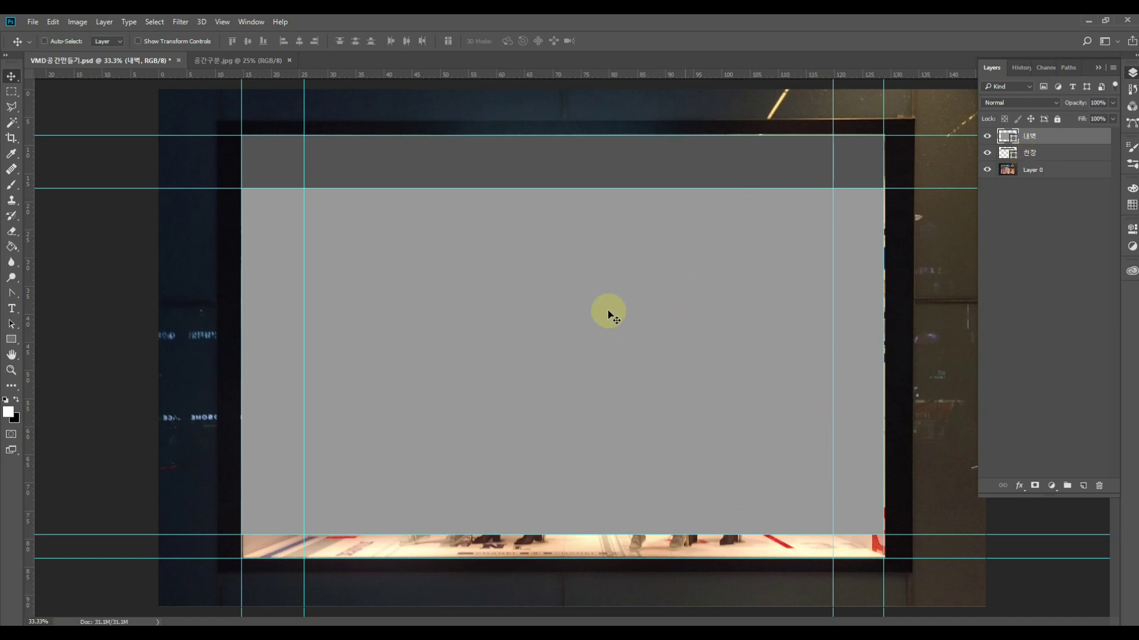
- Duplicate the 천장 layer and rename the copy as 바닥
{"action": "left_click", "coordinate": [1055, 153]}
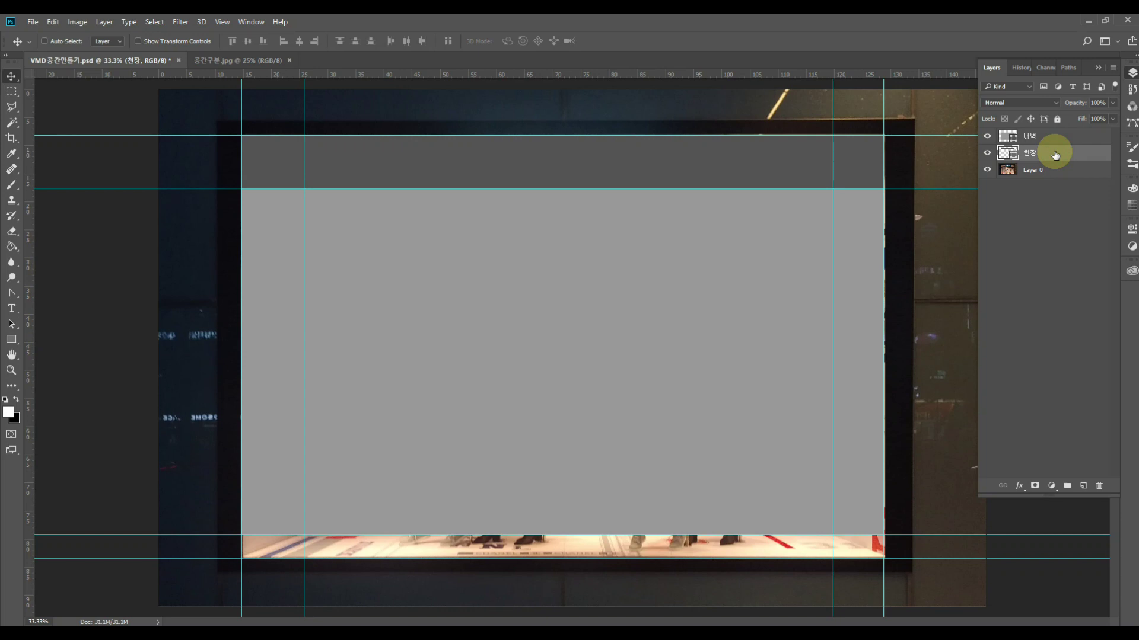
{"action": "key", "text": "ctrl+j"}
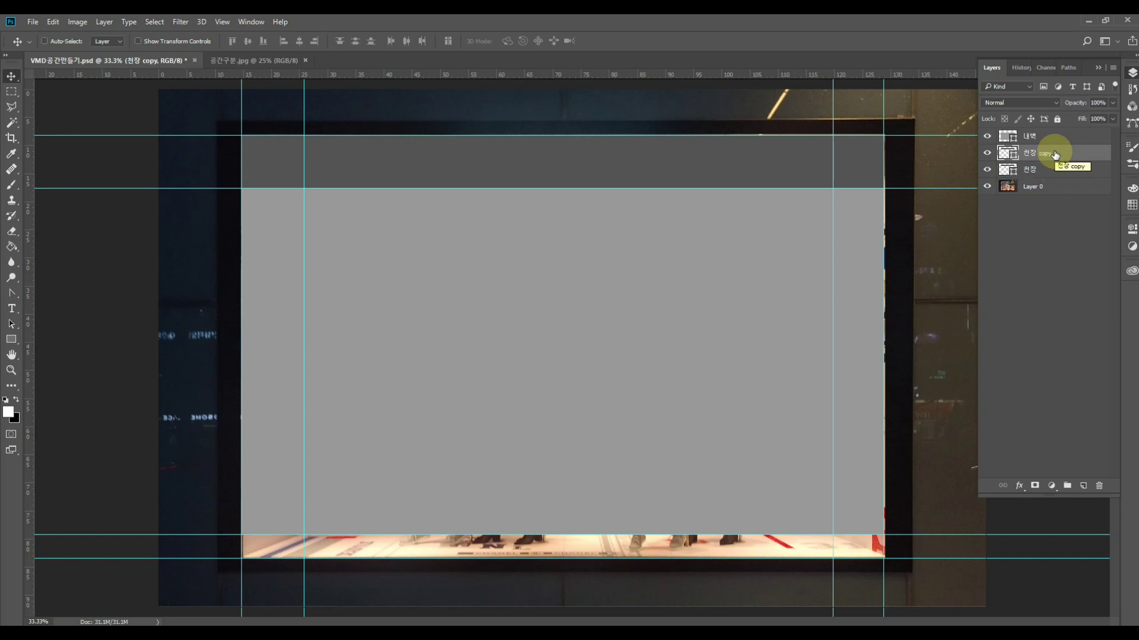
{"action": "double_click", "coordinate": [1039, 153]}
{"action": "type", "text": "바닥"}
{"action": "key", "text": "Return"}
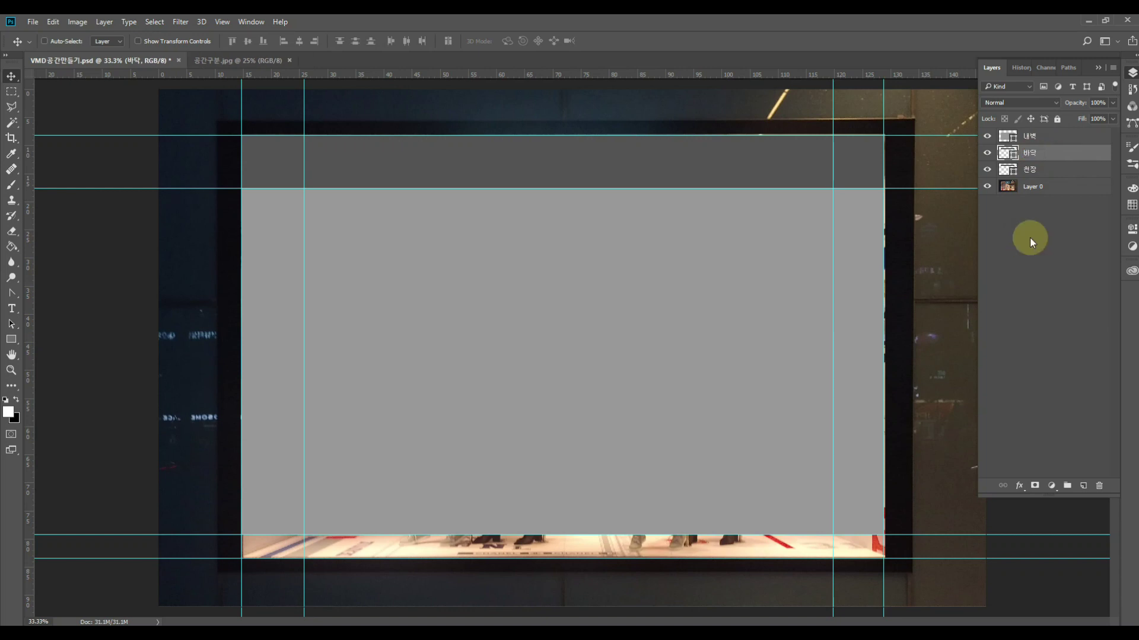
- Change the 바닥 shape's fill colour to the very light grey #e9e8e8
{"action": "double_click", "coordinate": [1007, 153]}
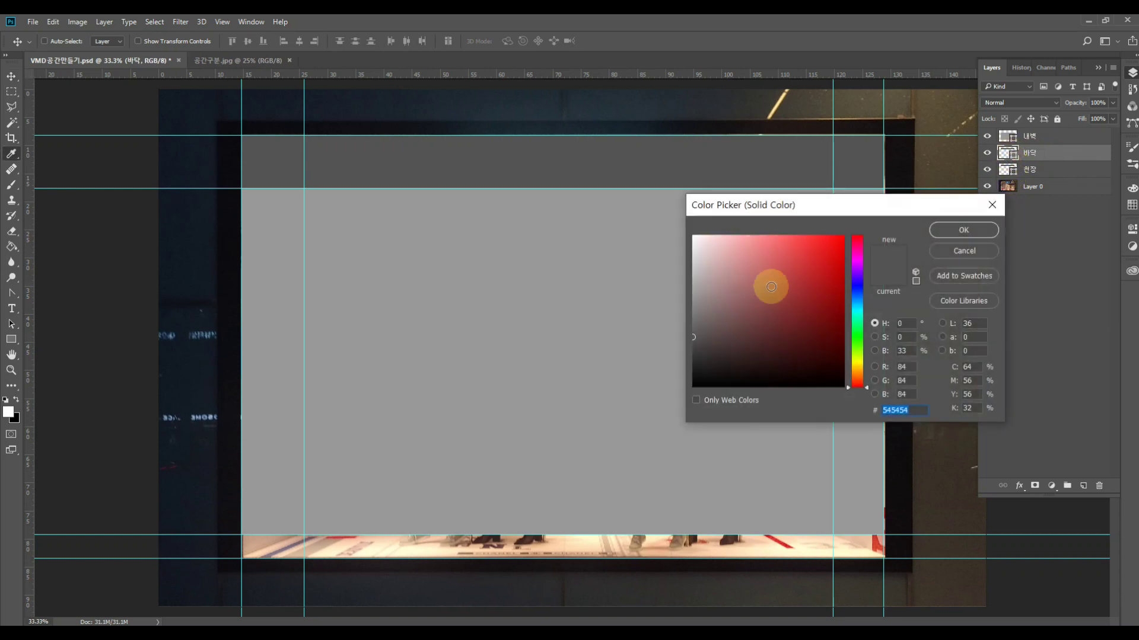
{"action": "left_click_drag", "start_coordinate": [690, 263], "coordinate": [693, 259]}
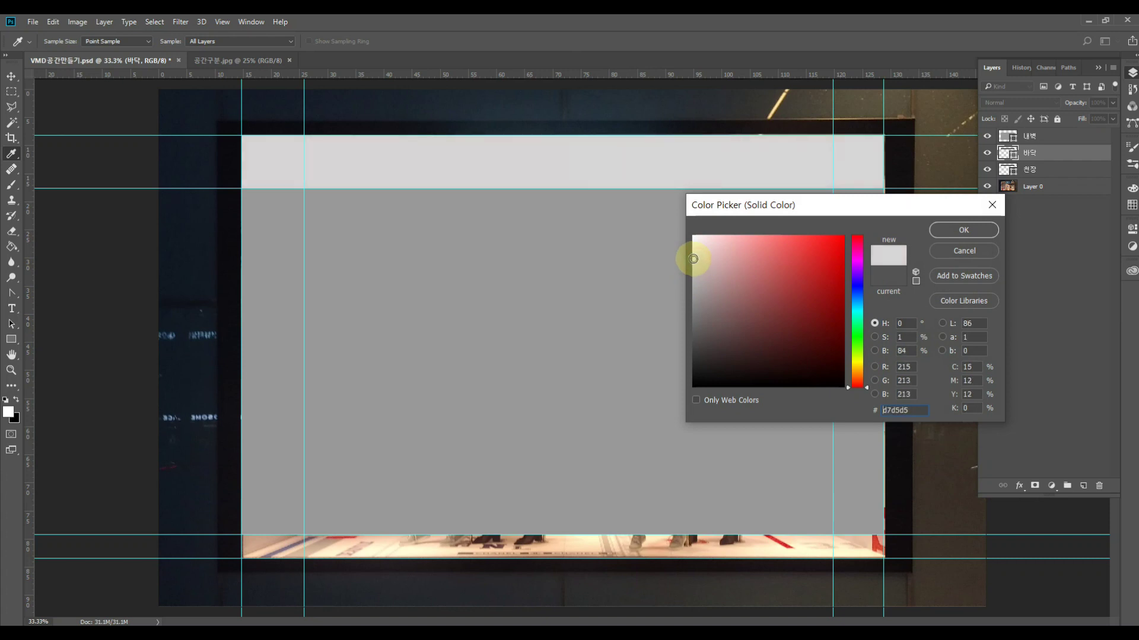
{"action": "left_click_drag", "start_coordinate": [692, 255], "coordinate": [692, 251]}
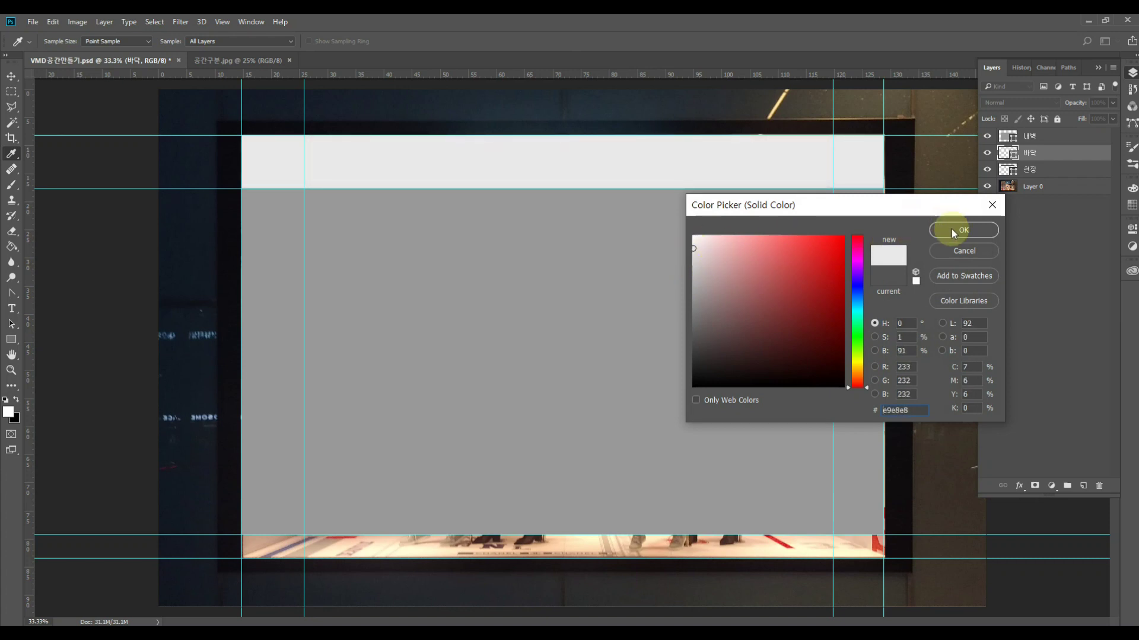
{"action": "left_click", "coordinate": [951, 229]}
- Move the 바닥 rectangle straight down until its top edge snaps to the guide at the back of the floor
{"action": "left_click", "coordinate": [10, 77]}
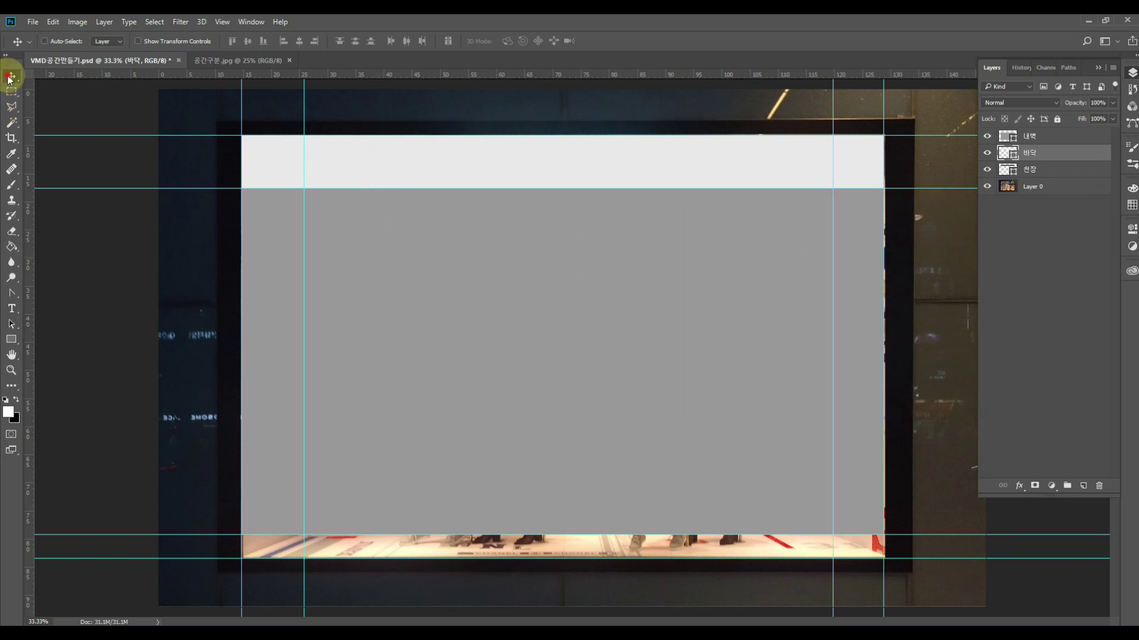
{"action": "left_click_drag", "start_coordinate": [589, 161], "coordinate": [573, 571]}
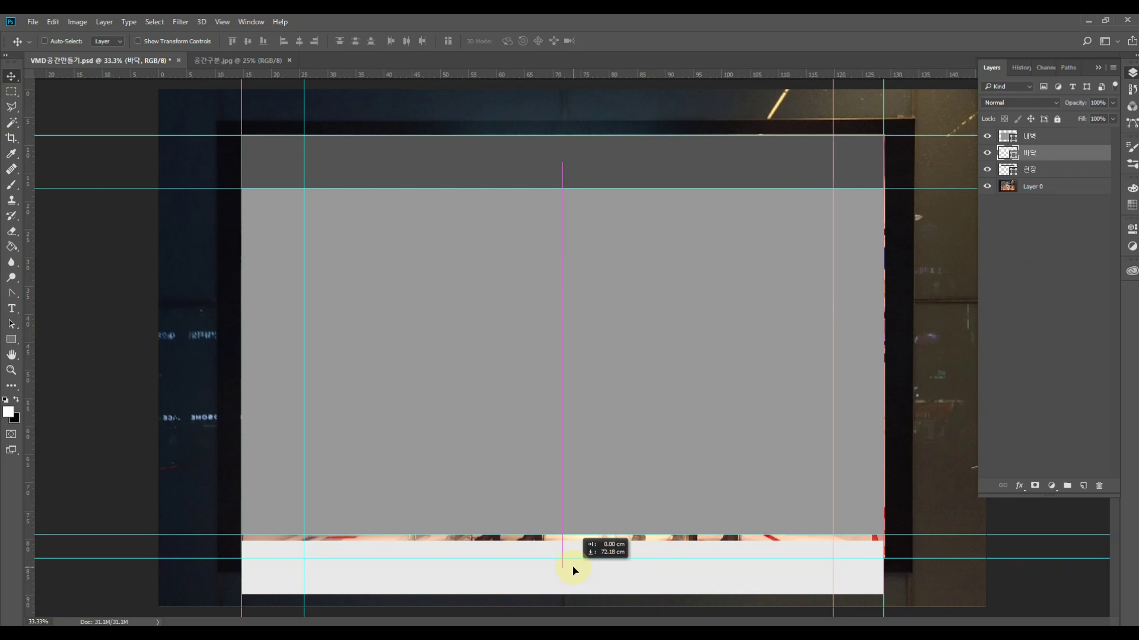
{"action": "mouse_move", "coordinate": [573, 570]}
{"action": "left_mouse_down"}
{"action": "mouse_move", "coordinate": [593, 561]}
{"action": "mouse_move", "coordinate": [635, 573]}
{"action": "mouse_move", "coordinate": [543, 580]}
{"action": "mouse_move", "coordinate": [553, 567]}
{"action": "left_mouse_up"}
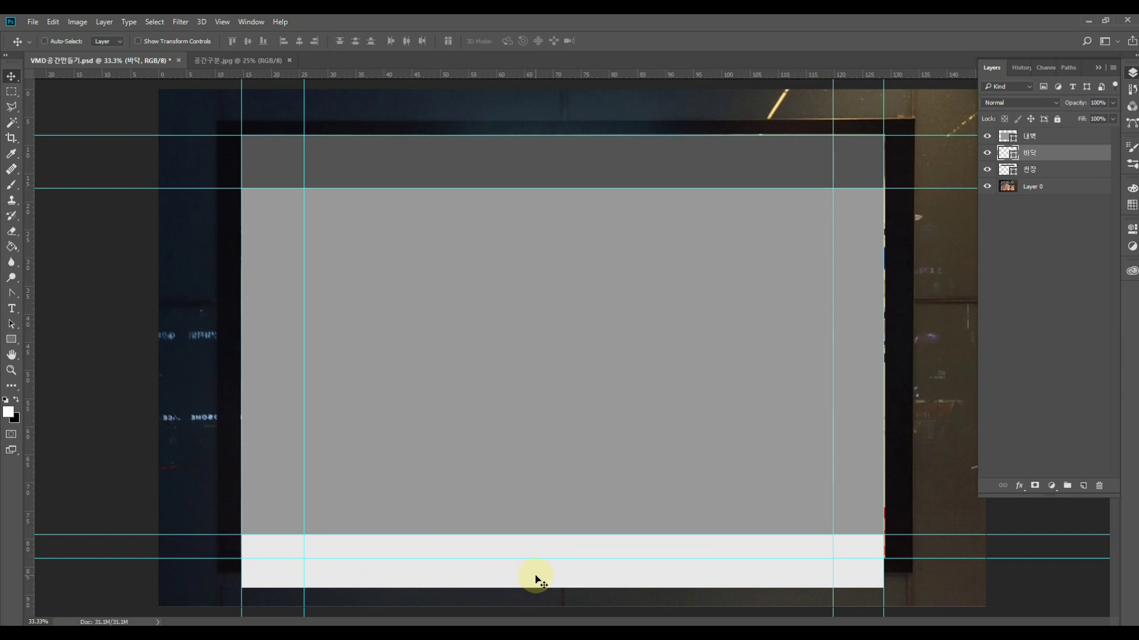
- Squash the 바닥 rectangle so its bottom edge meets the lowest guide, scaling its height to 44.94%
{"action": "key", "text": "ctrl+t"}
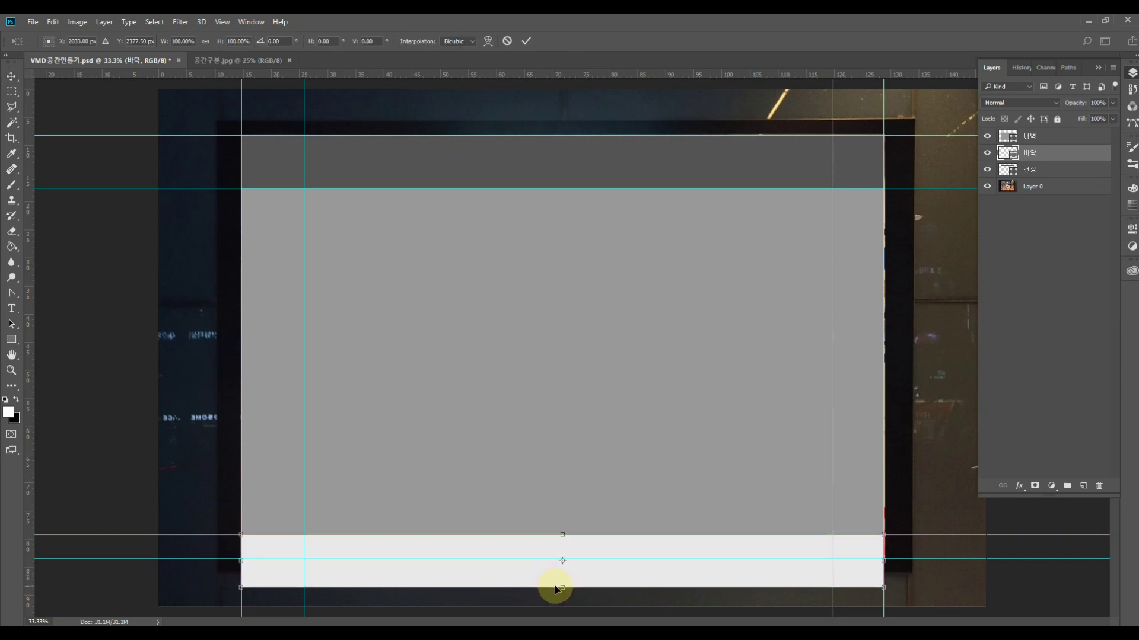
{"action": "left_click_drag", "start_coordinate": [557, 587], "coordinate": [559, 556]}
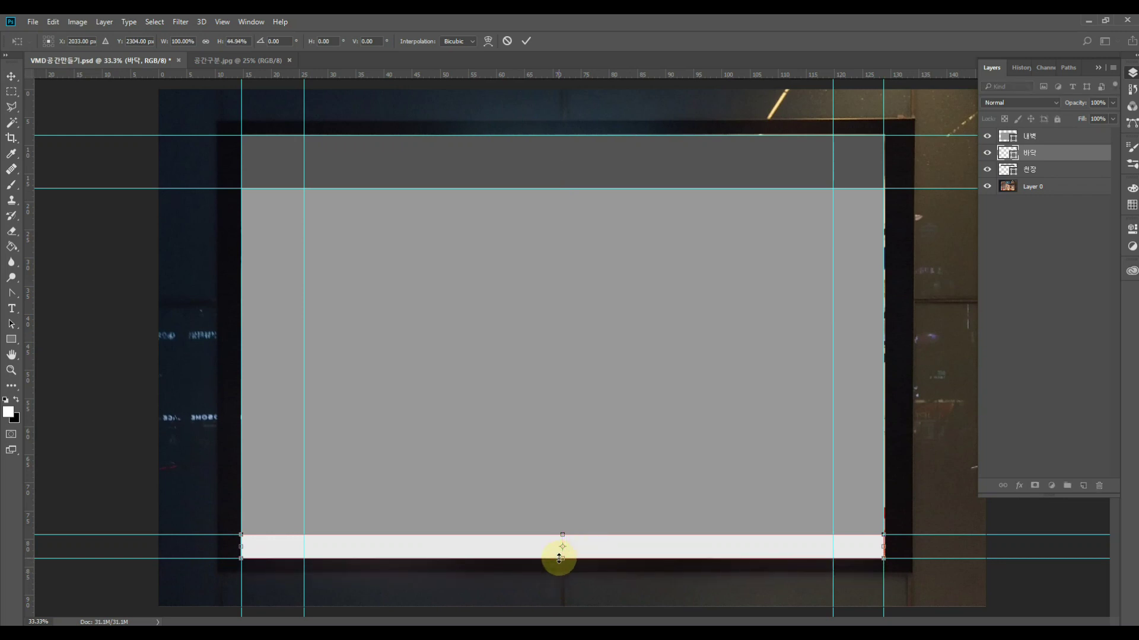
{"action": "key", "text": "Return"}
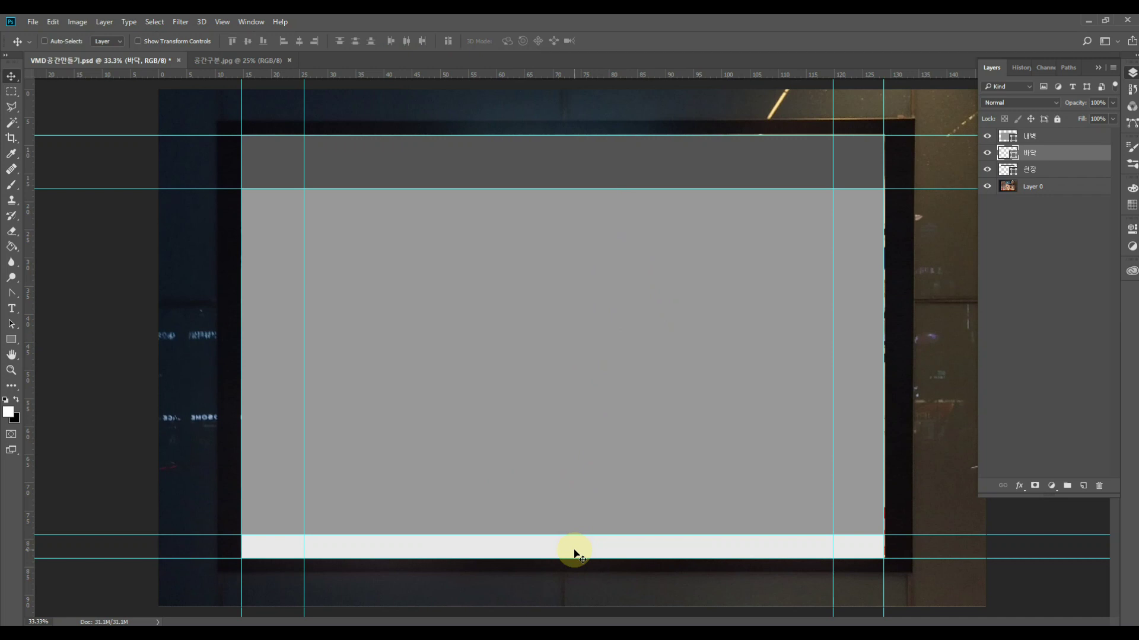
- Move the 천장 layer to the top of the layer stack, above 내벽
{"action": "left_click", "coordinate": [1050, 172]}
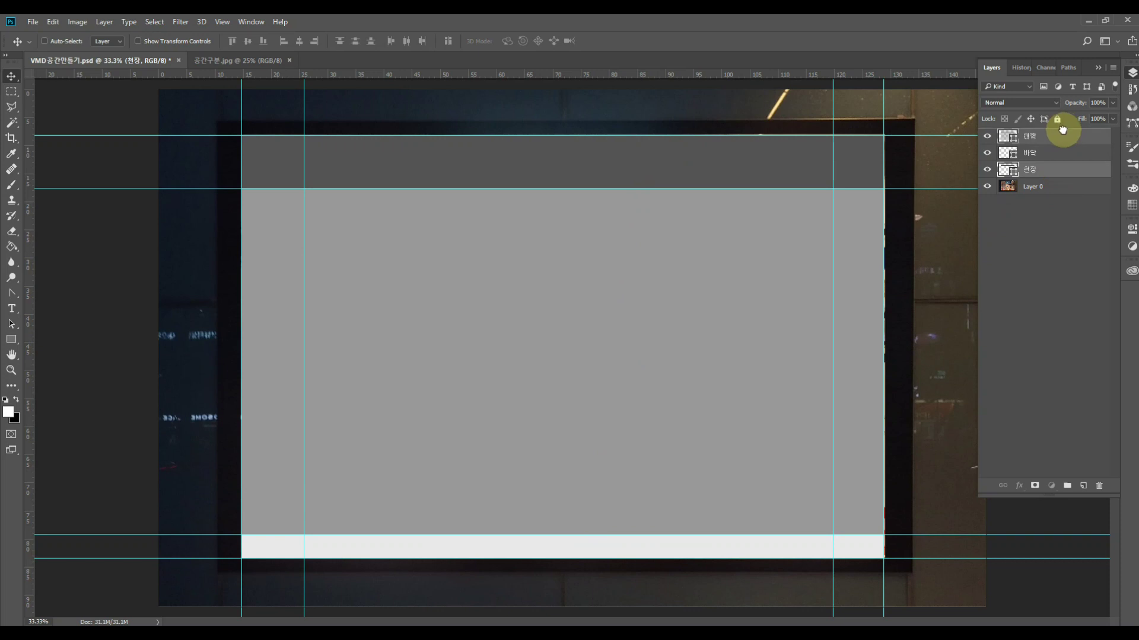
{"action": "left_click_drag", "start_coordinate": [1062, 130], "coordinate": [1063, 127]}
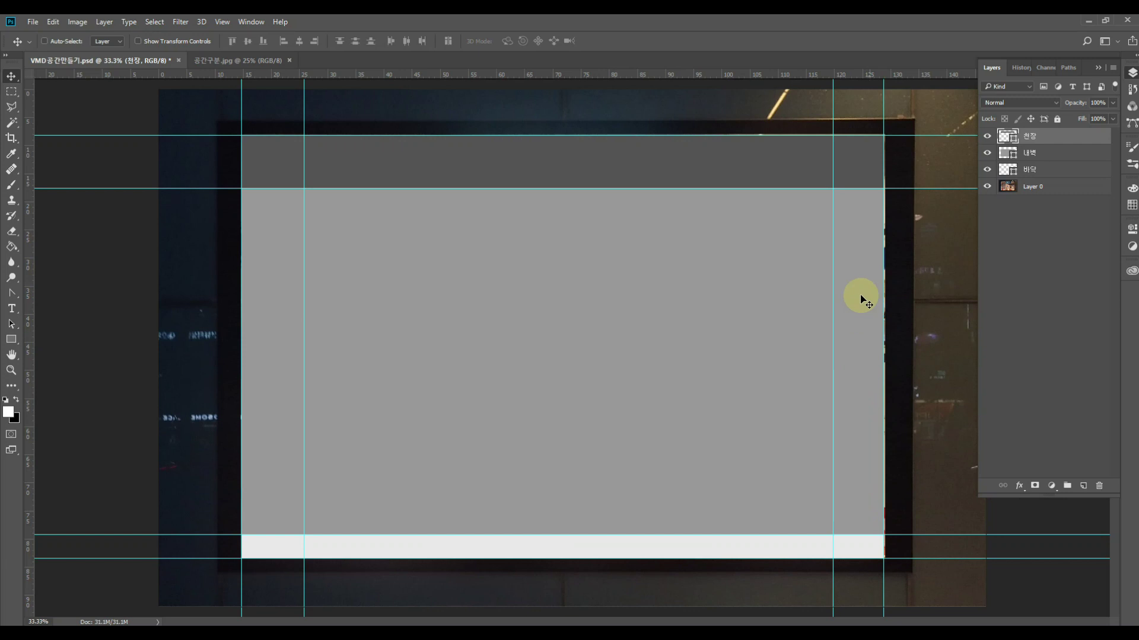
- Draw a 316 × 2133 px rectangle between the two left vertical guides, from the top guide to the lowest guide
{"action": "left_click", "coordinate": [12, 341]}
{"action": "left_click", "coordinate": [45, 332]}
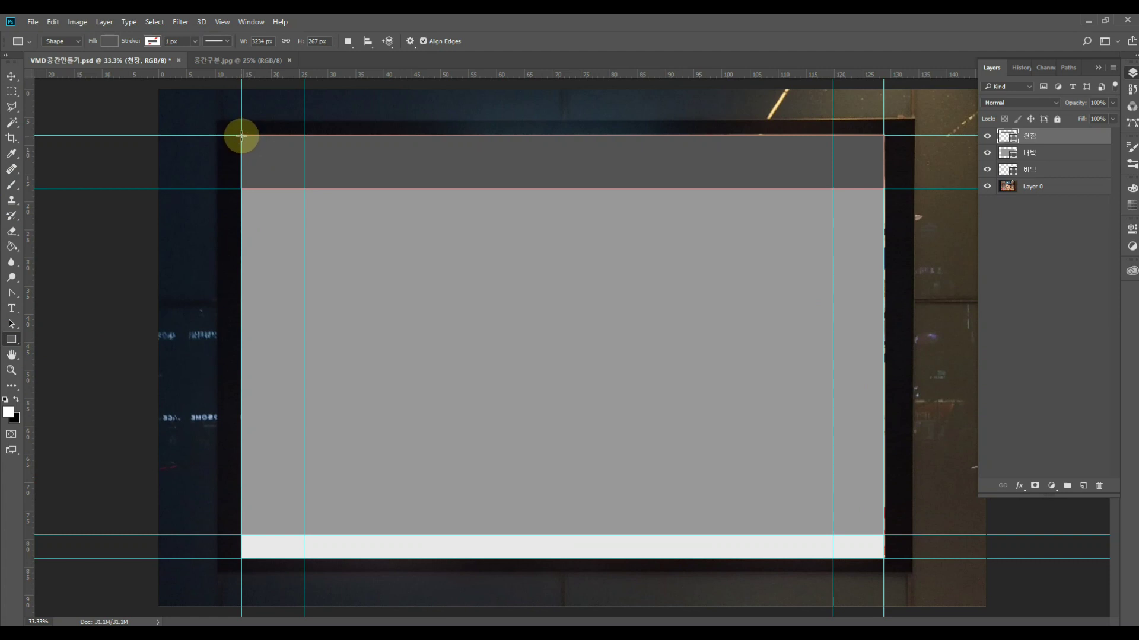
{"action": "left_click_drag", "start_coordinate": [242, 136], "coordinate": [301, 556]}
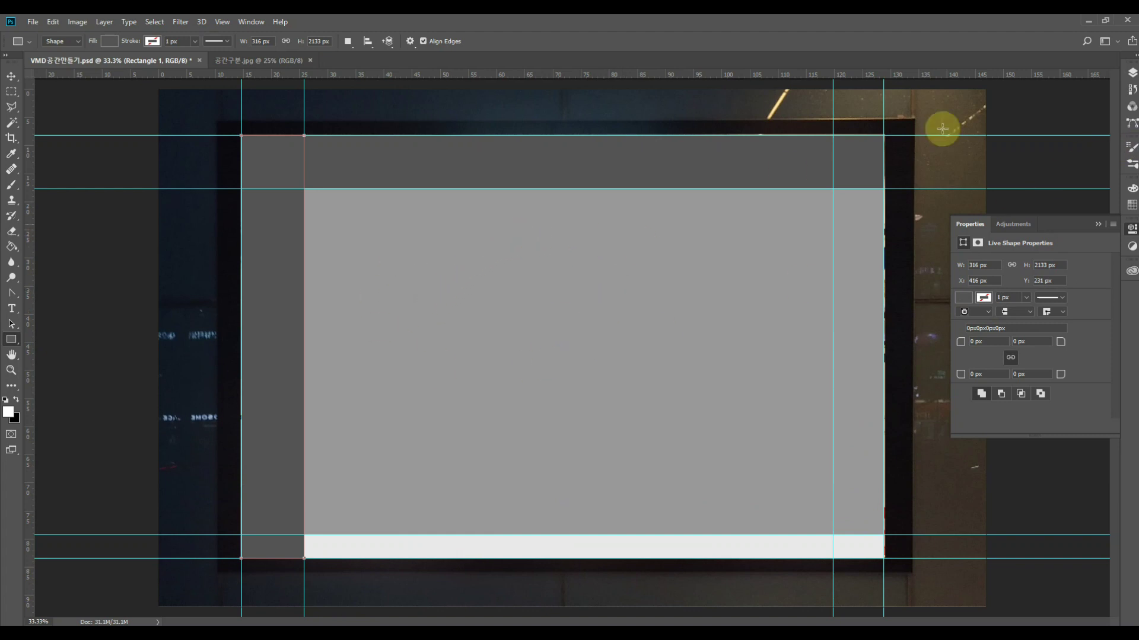
- Fill the new left strip with light grey #c0bdbd and rename its layer as 좌측벽
{"action": "left_click", "coordinate": [1132, 73]}
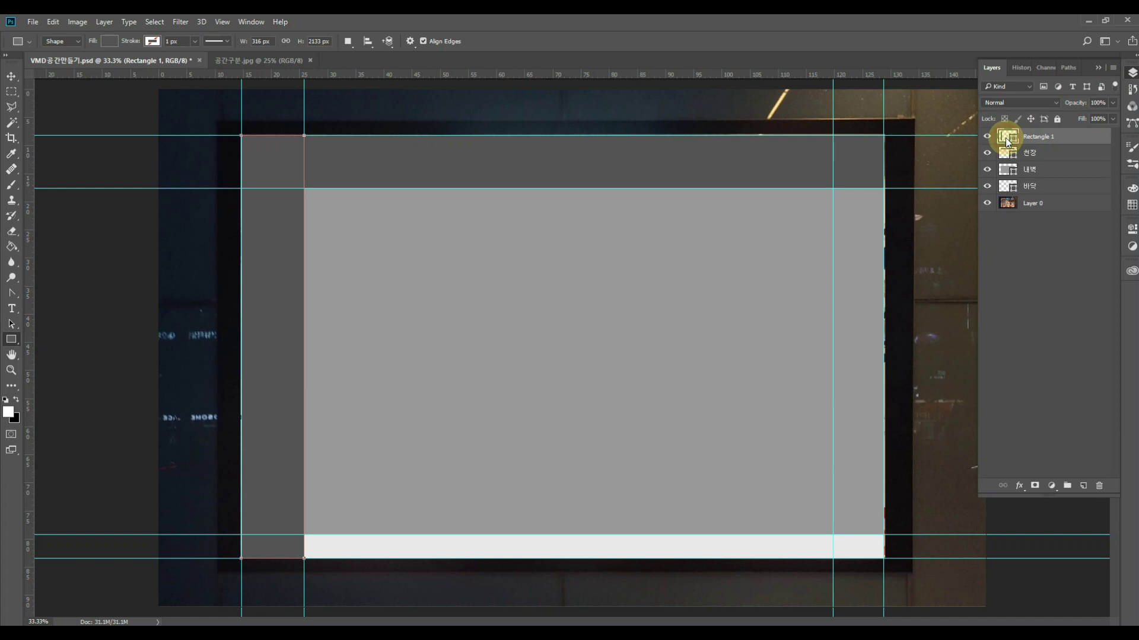
{"action": "double_click", "coordinate": [1007, 141]}
{"action": "left_click_drag", "start_coordinate": [695, 297], "coordinate": [691, 257]}
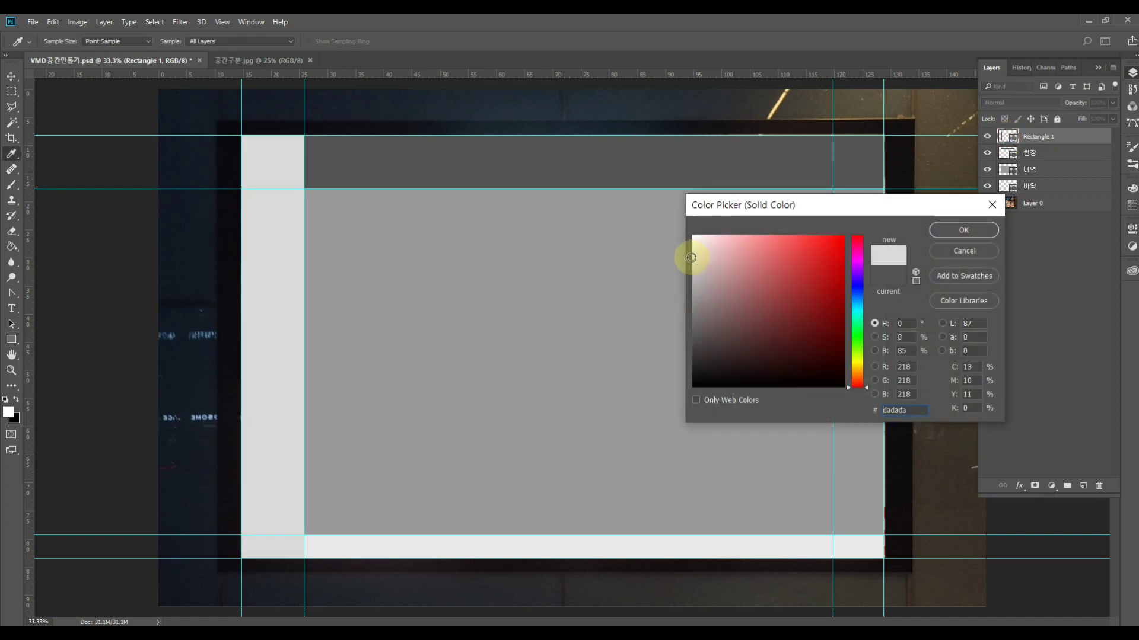
{"action": "left_click", "coordinate": [956, 232]}
{"action": "left_click", "coordinate": [694, 265]}
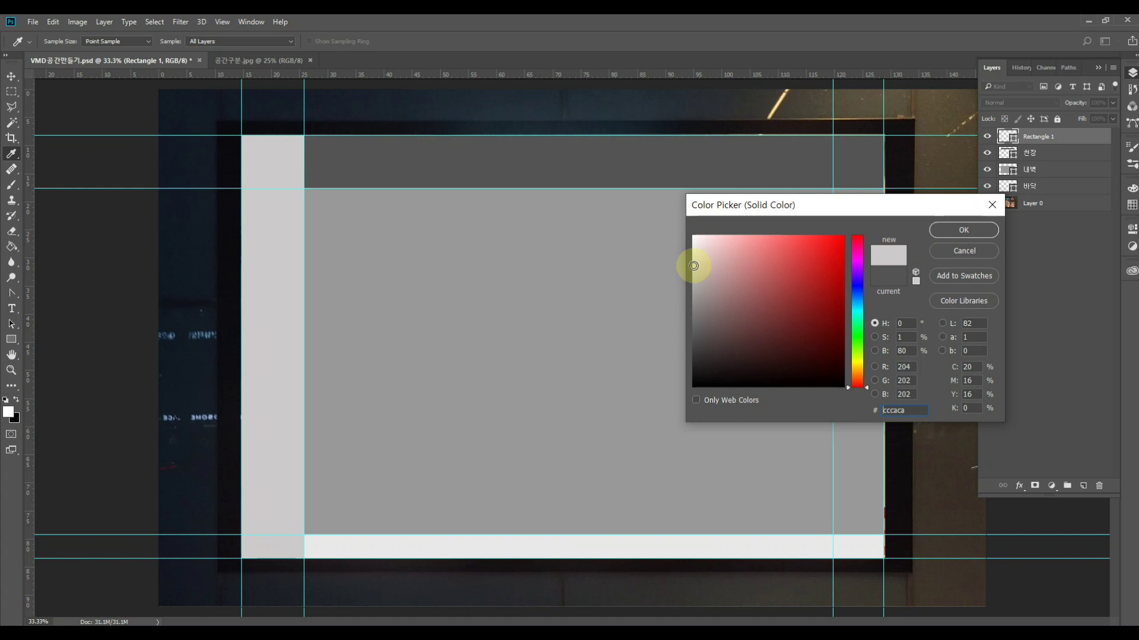
{"action": "left_click_drag", "start_coordinate": [691, 268], "coordinate": [694, 273]}
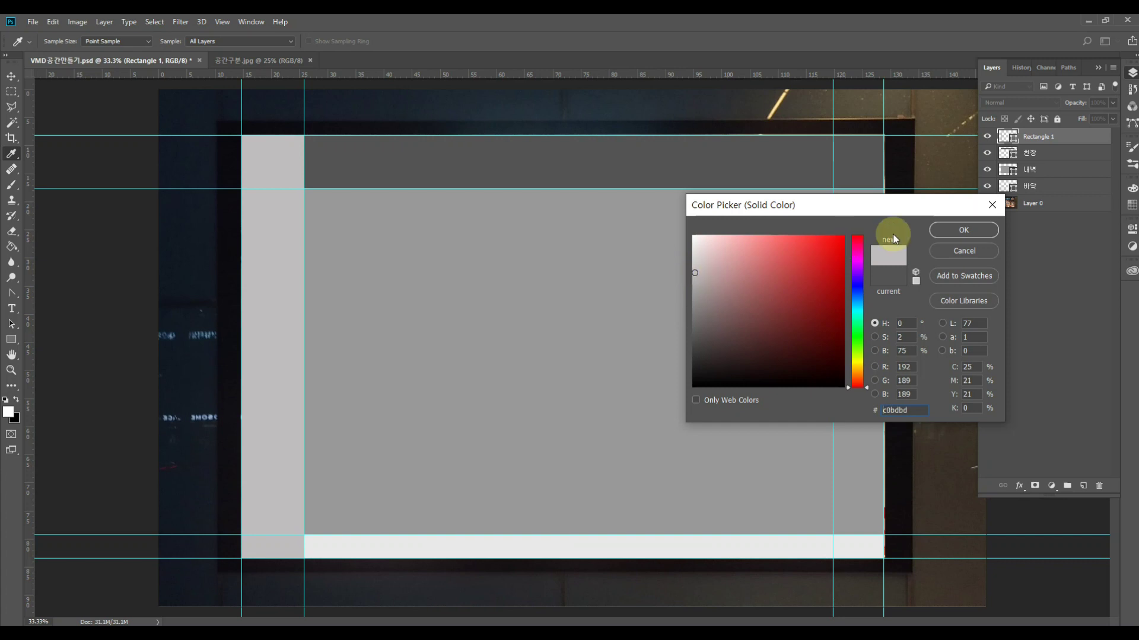
{"action": "left_click", "coordinate": [961, 230]}
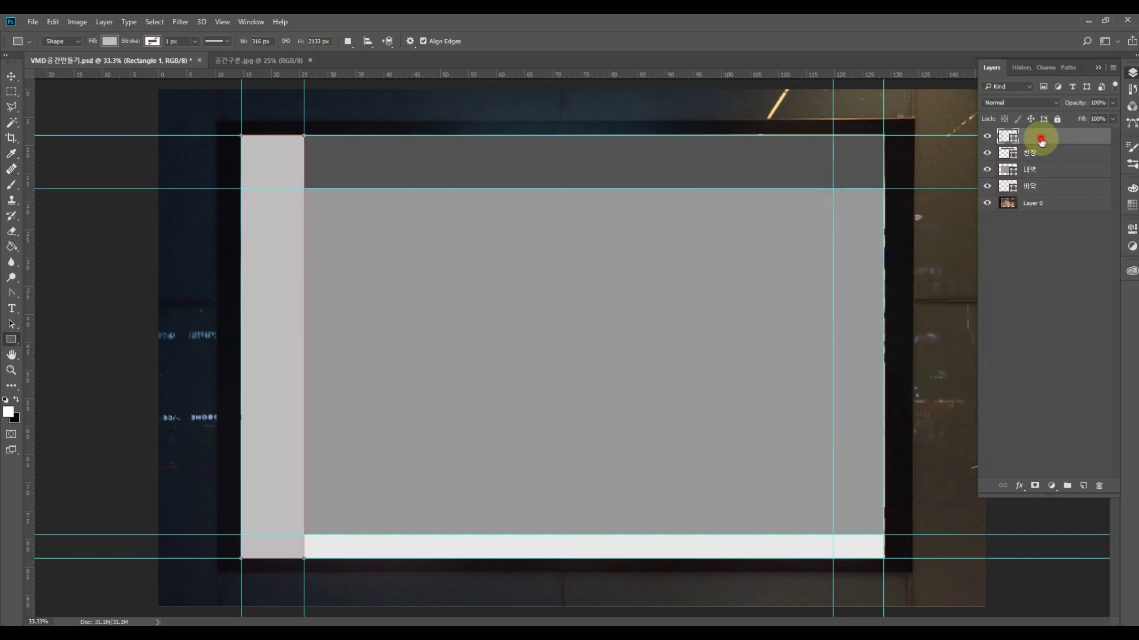
{"action": "double_click", "coordinate": [1044, 140]}
{"action": "left_click", "coordinate": [1013, 336]}
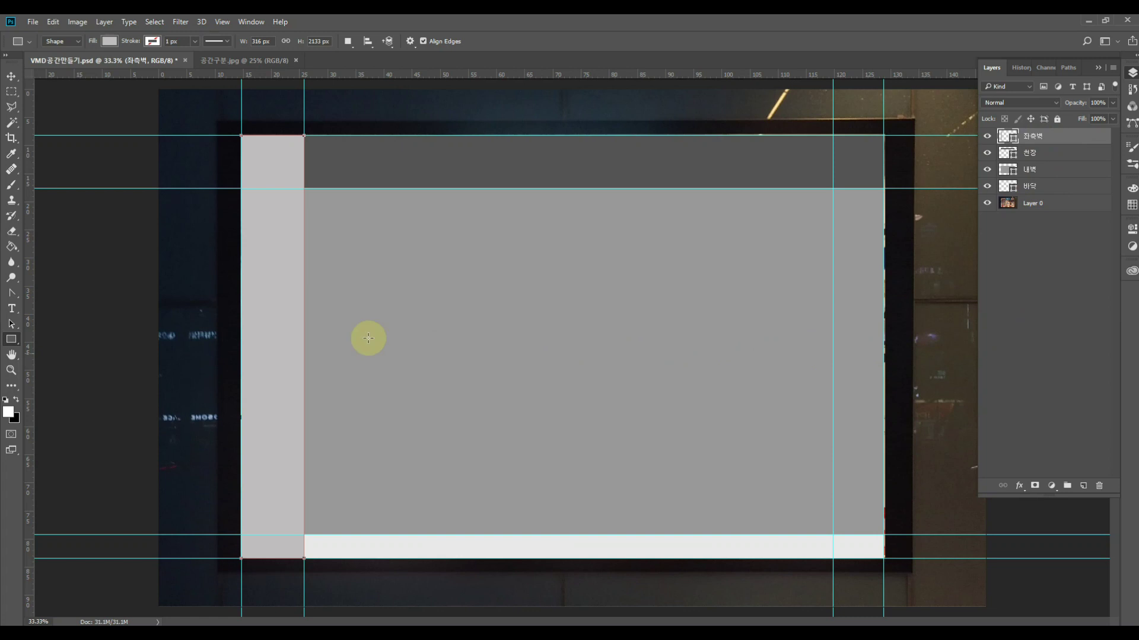
- Shift the 좌측벽 strip to the right, and realign it with 천장, 내벽 and 바닥 by their left edges
{"action": "left_click", "coordinate": [10, 77]}
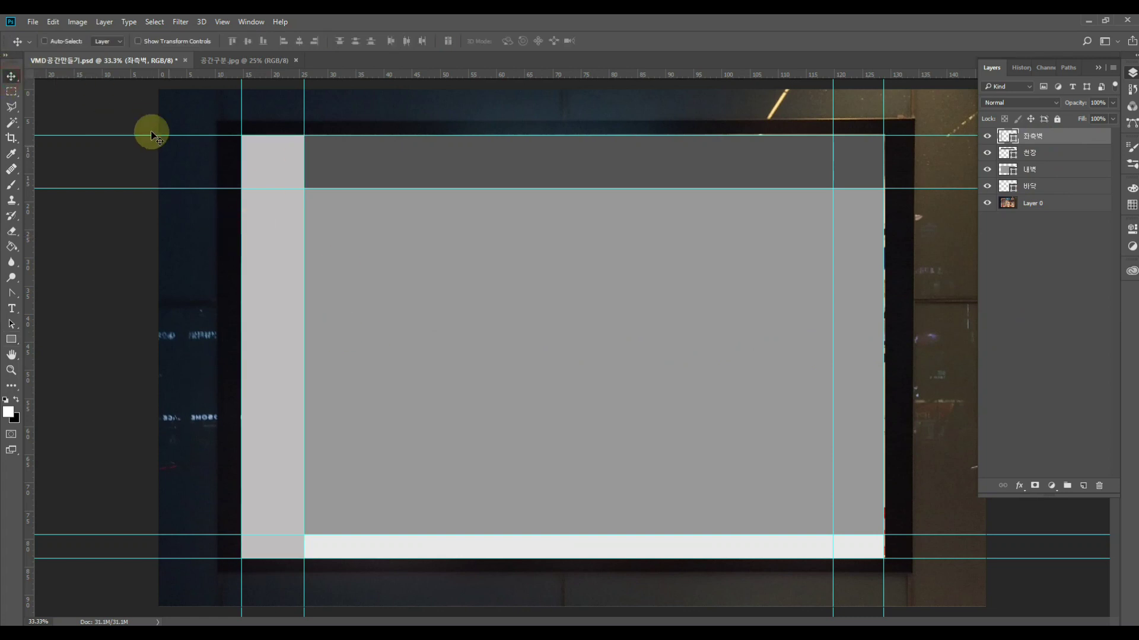
{"action": "left_click_drag", "start_coordinate": [273, 307], "coordinate": [384, 335]}
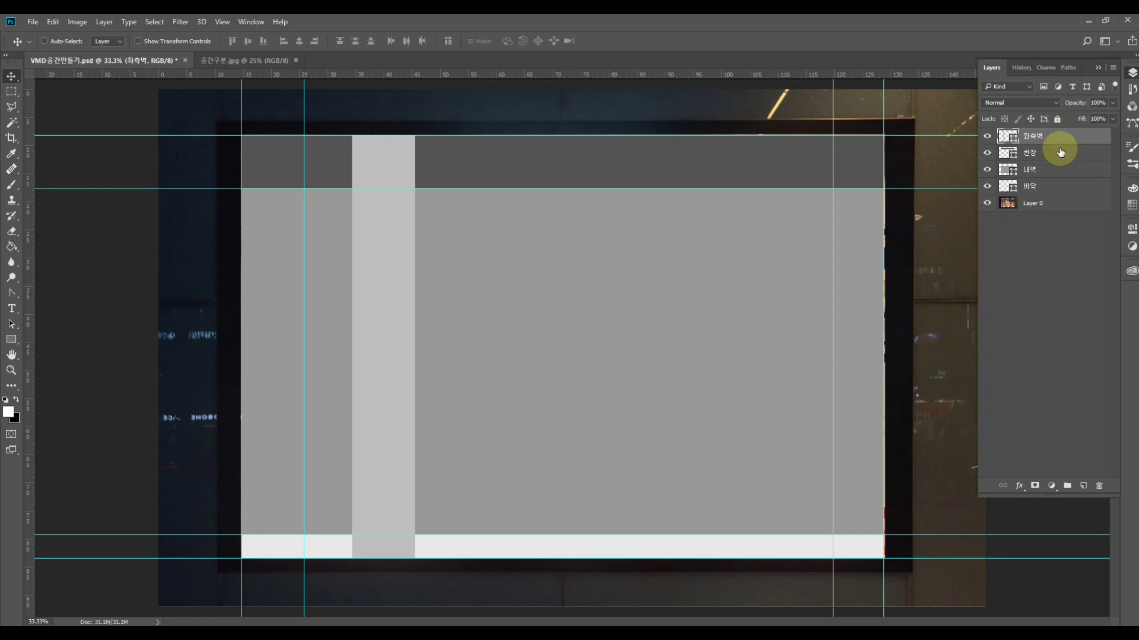
{"action": "left_click", "coordinate": [1058, 188], "text": "shift"}
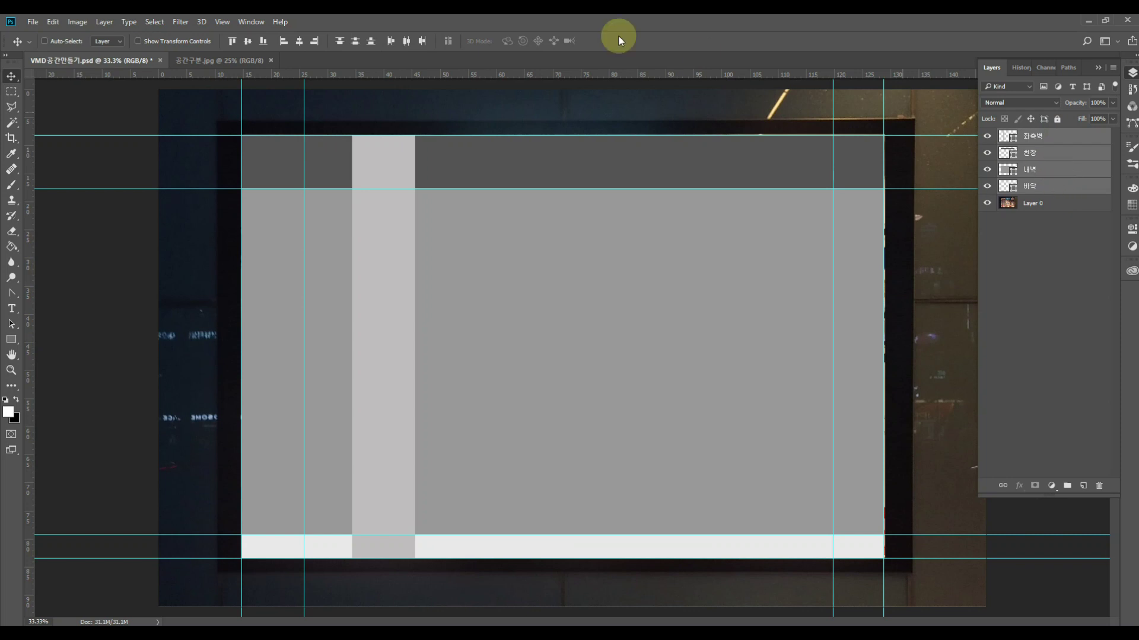
{"action": "left_click", "coordinate": [283, 42]}
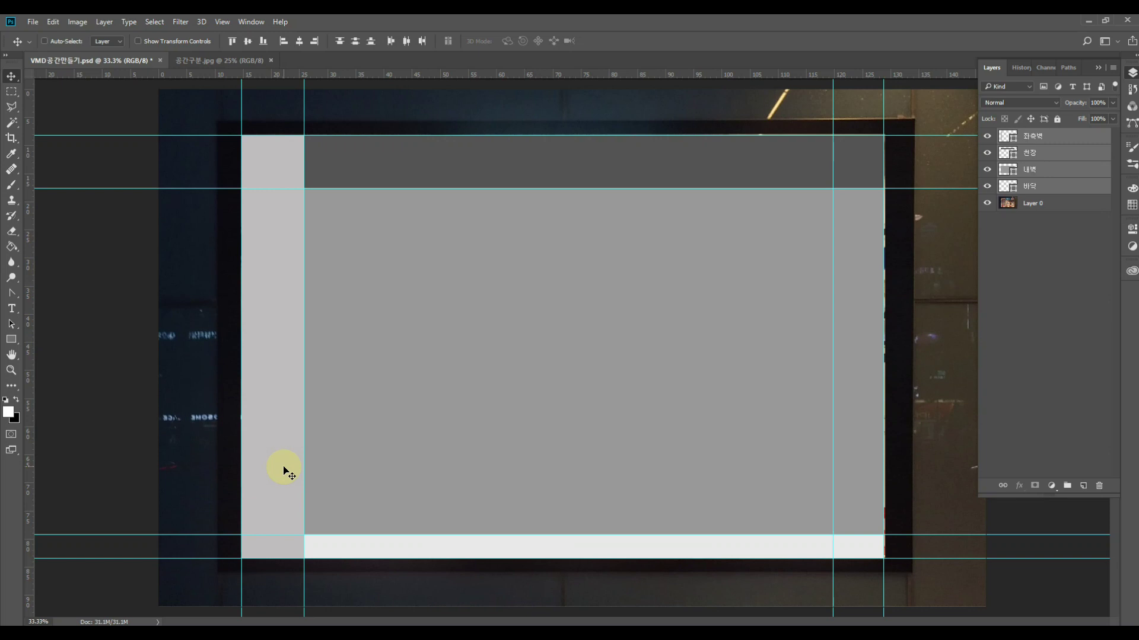
- Skew the 좌측벽 strip's top-right corner straight down to the guide intersection at the back wall's upper-left corner
{"action": "left_click", "coordinate": [1056, 139]}
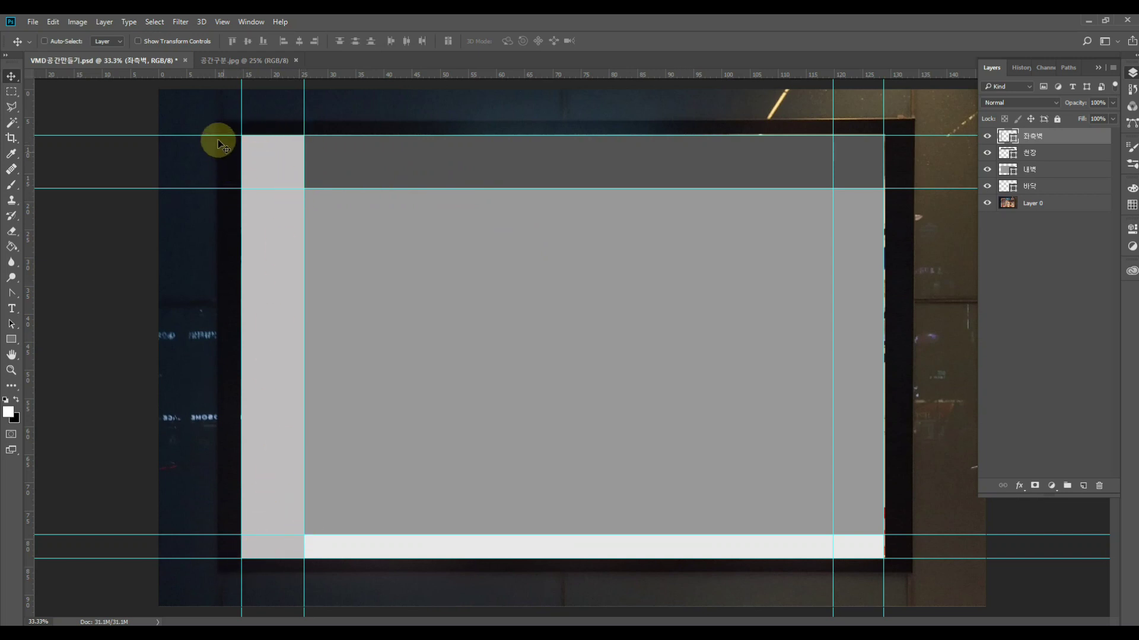
{"action": "left_click", "coordinate": [240, 59]}
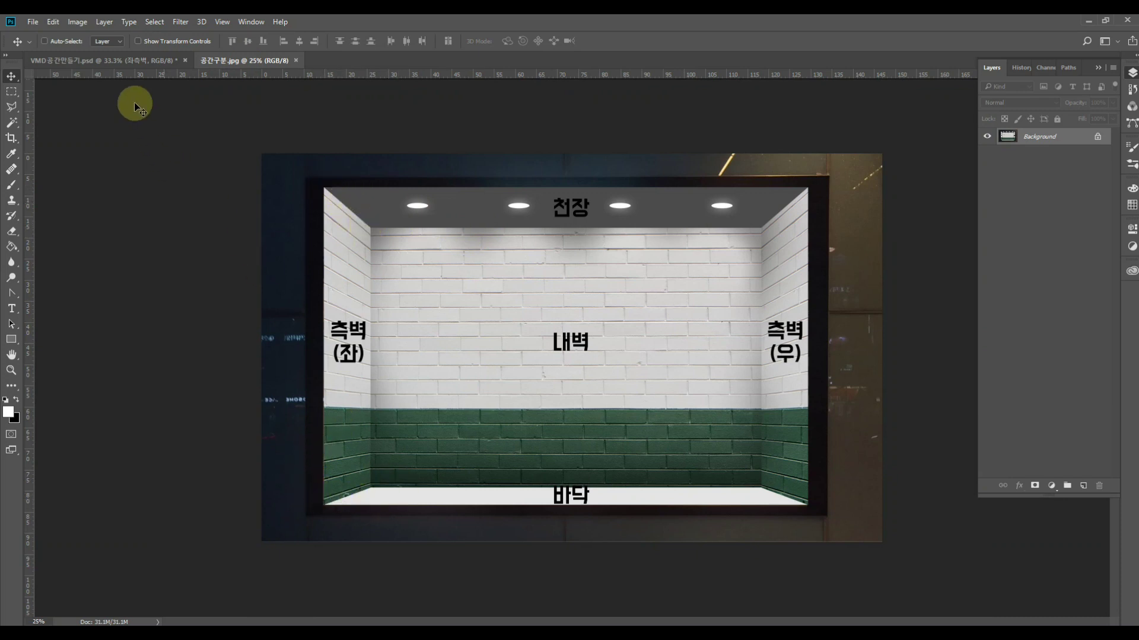
{"action": "left_click", "coordinate": [130, 60]}
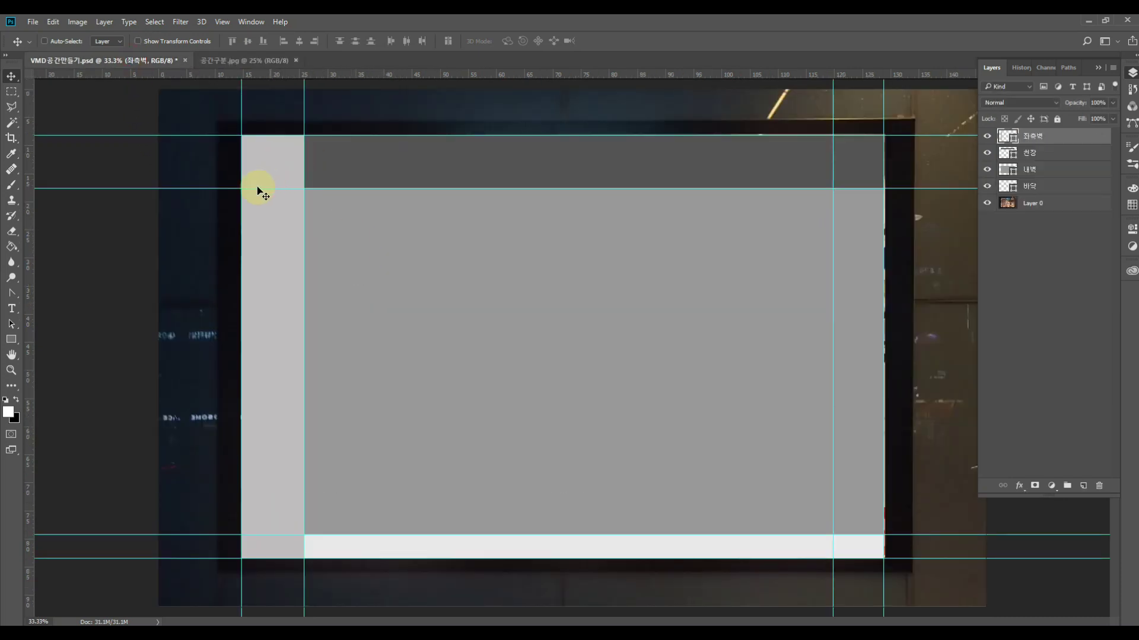
{"action": "scroll", "coordinate": [257, 159], "scroll_direction": "up", "scroll_amount": 5}
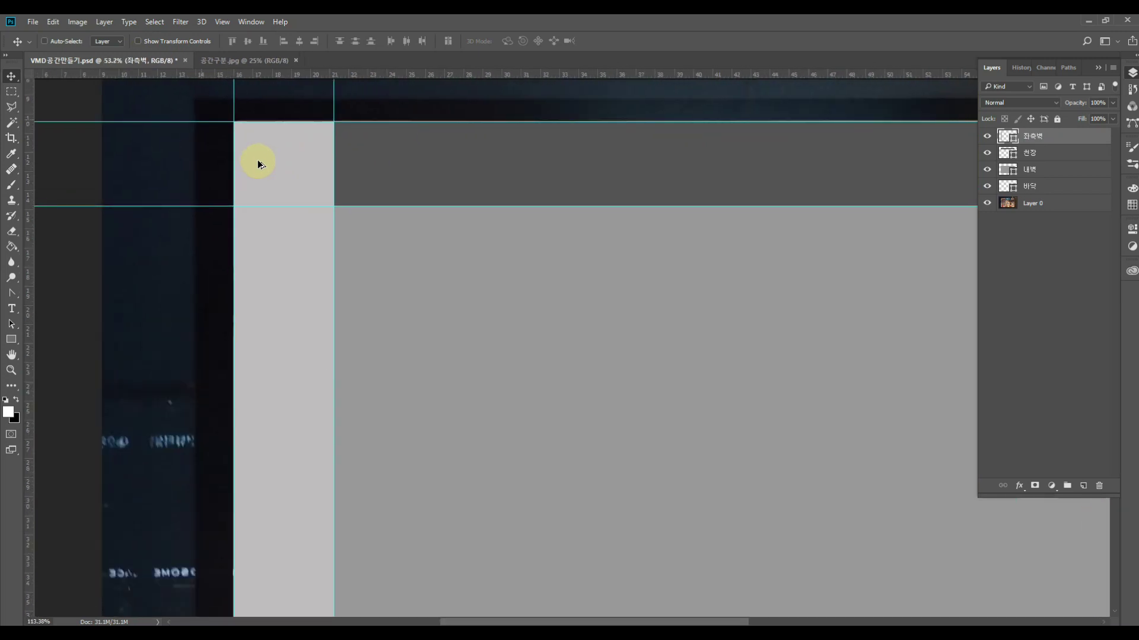
{"action": "scroll", "coordinate": [258, 159], "scroll_direction": "up", "scroll_amount": 4}
{"action": "left_click_drag", "start_coordinate": [344, 168], "coordinate": [373, 288]}
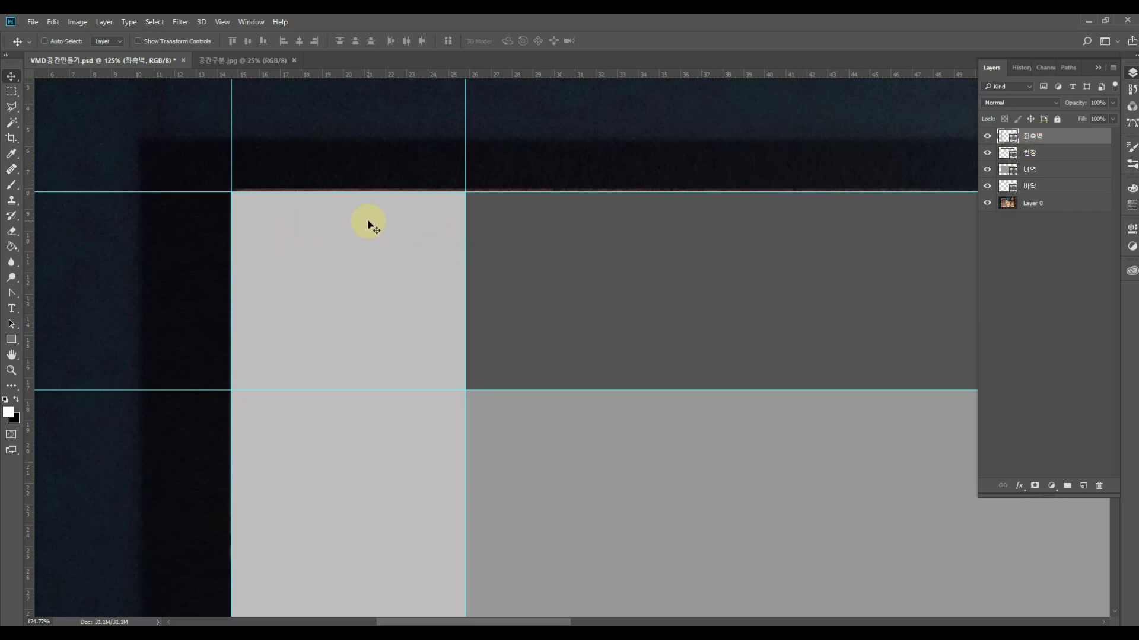
{"action": "key", "text": "ctrl+t"}
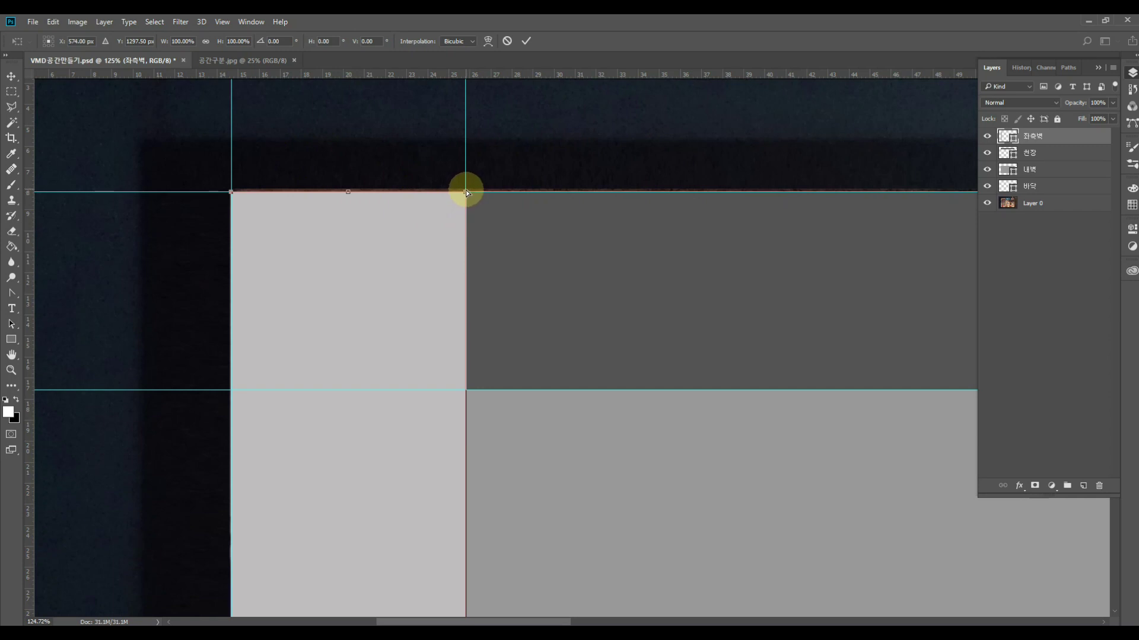
{"action": "left_click_drag", "start_coordinate": [466, 191], "coordinate": [471, 372]}
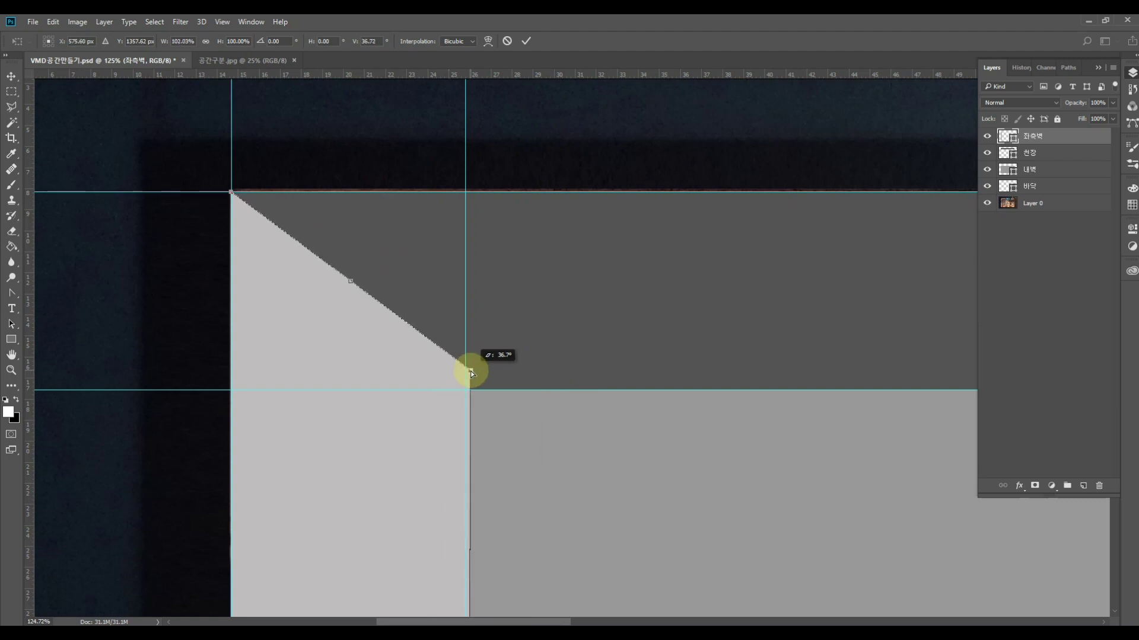
{"action": "left_click_drag", "start_coordinate": [471, 371], "coordinate": [466, 393]}
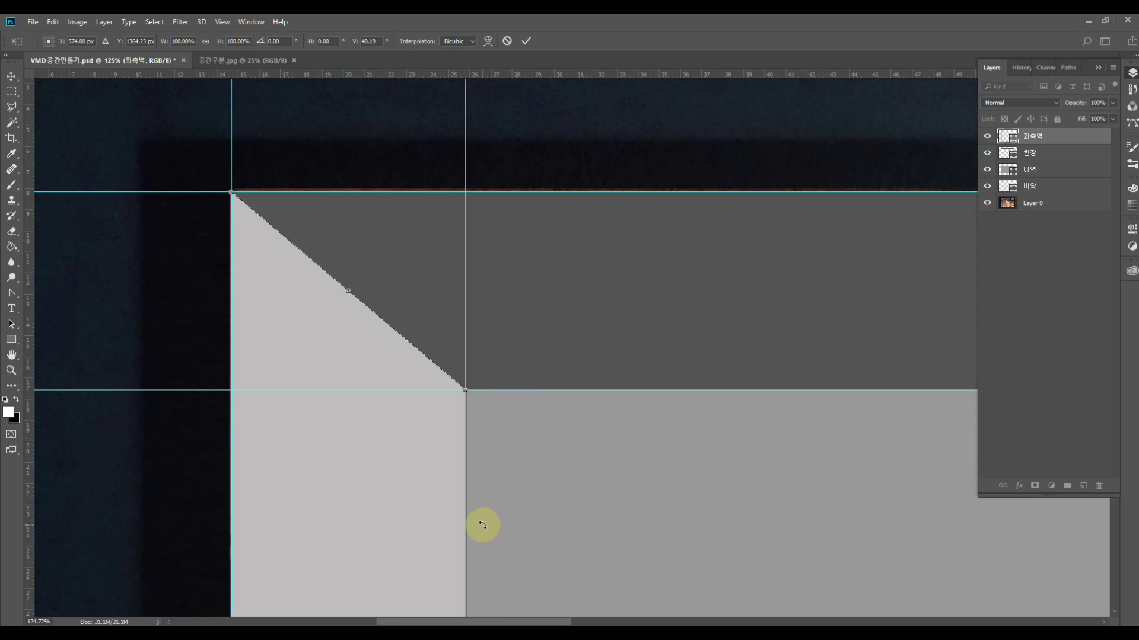
- Distort the 좌측벽 strip's bottom-right corner straight up to the guide intersection at the back edge of the floor
{"action": "left_click_drag", "start_coordinate": [496, 554], "coordinate": [468, 267]}
{"action": "left_click_drag", "start_coordinate": [470, 540], "coordinate": [456, 325]}
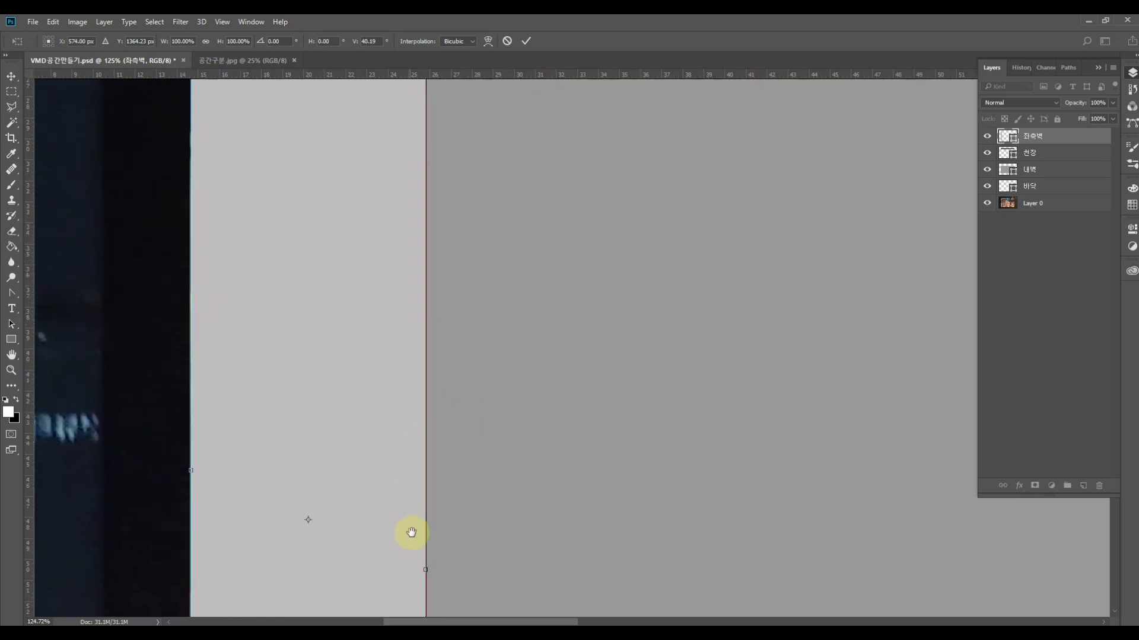
{"action": "left_click_drag", "start_coordinate": [464, 570], "coordinate": [459, 196]}
{"action": "left_click_drag", "start_coordinate": [473, 562], "coordinate": [460, 196]}
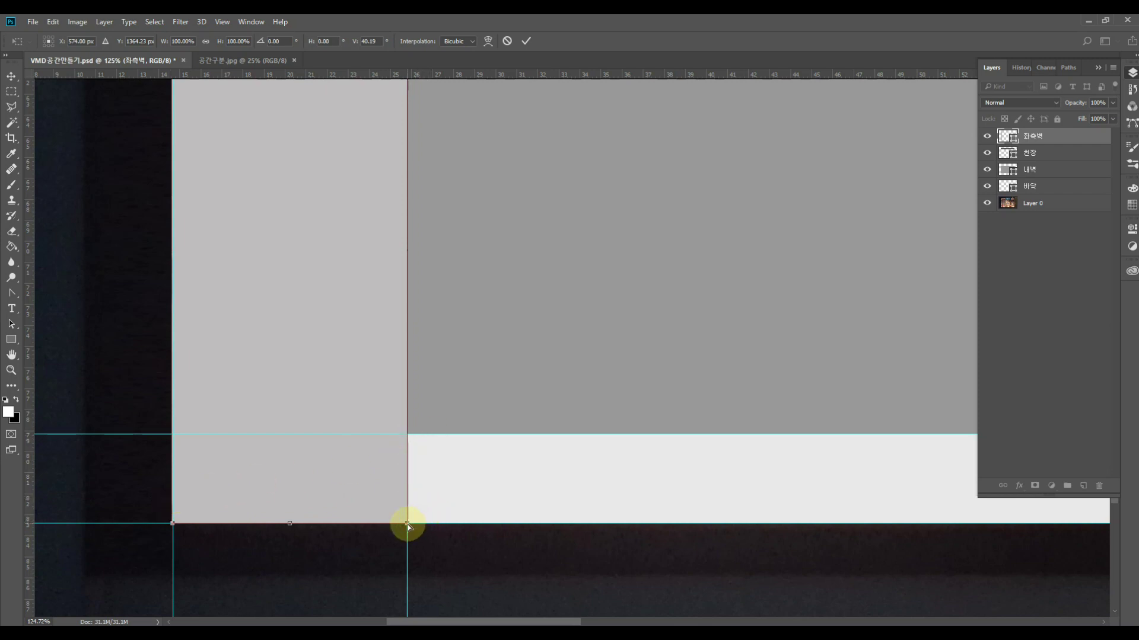
{"action": "left_click_drag", "start_coordinate": [408, 524], "coordinate": [424, 447]}
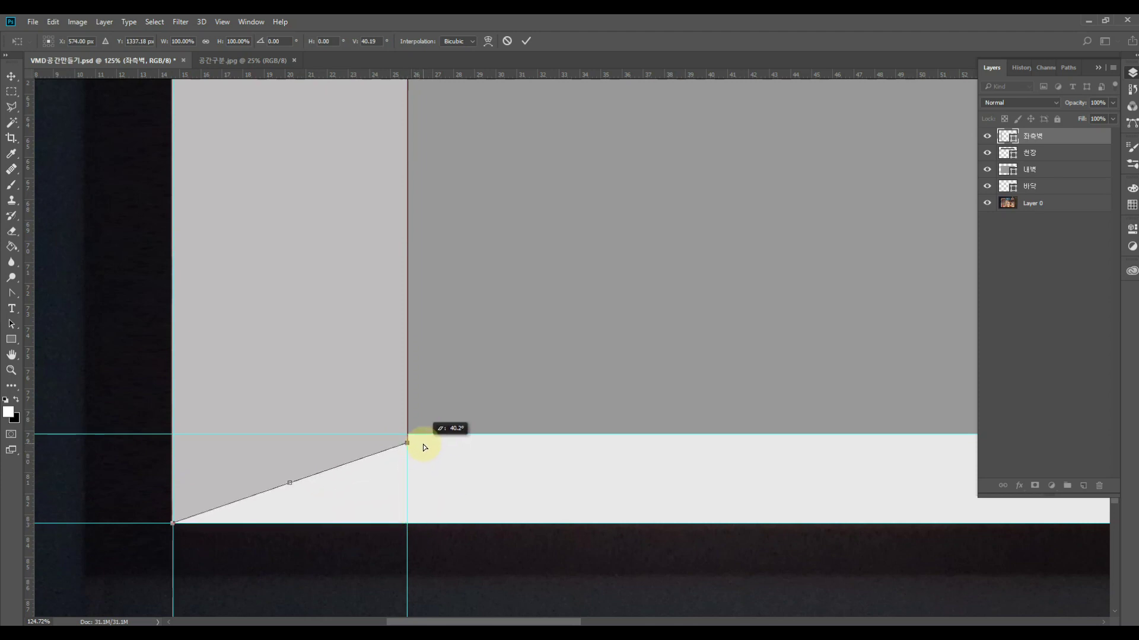
{"action": "left_click_drag", "start_coordinate": [423, 445], "coordinate": [428, 435]}
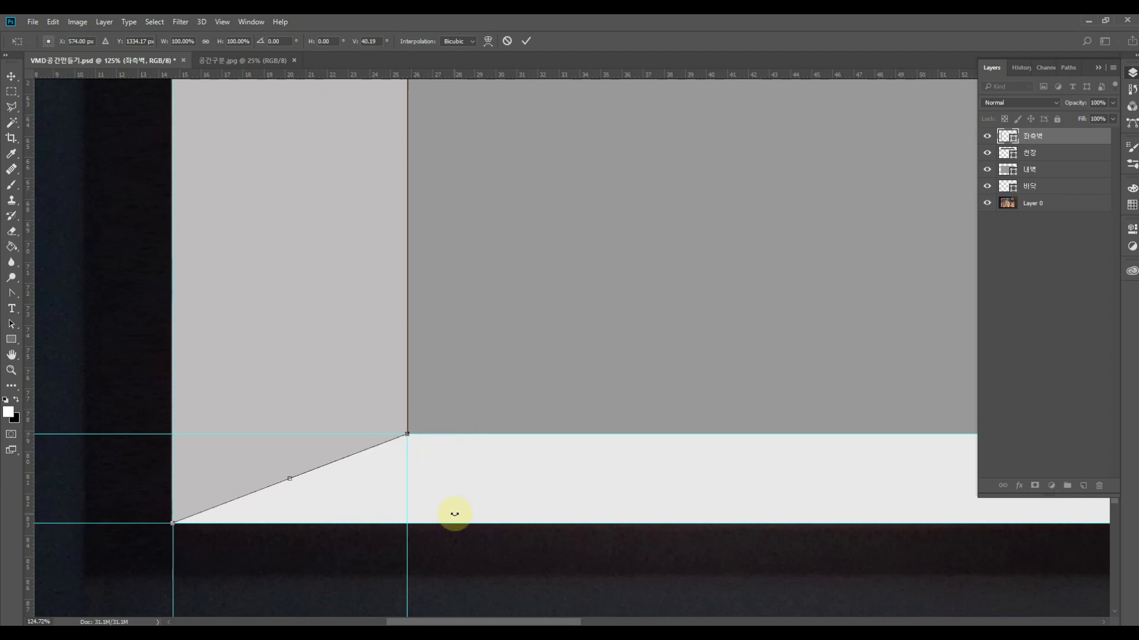
- Apply the distort transform to the 좌측벽 strip
{"action": "key", "text": "Return"}
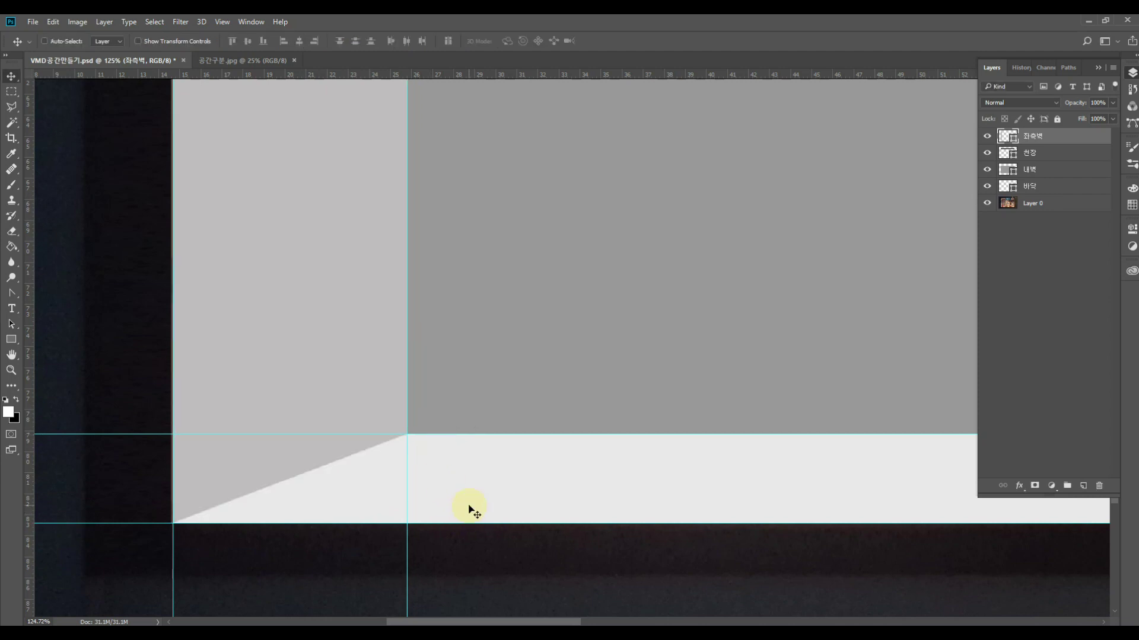
{"action": "key", "text": "ctrl+minus"}
{"action": "key", "text": "ctrl+minus"}
{"action": "key", "text": "ctrl+minus"}
{"action": "key", "text": "ctrl+minus"}
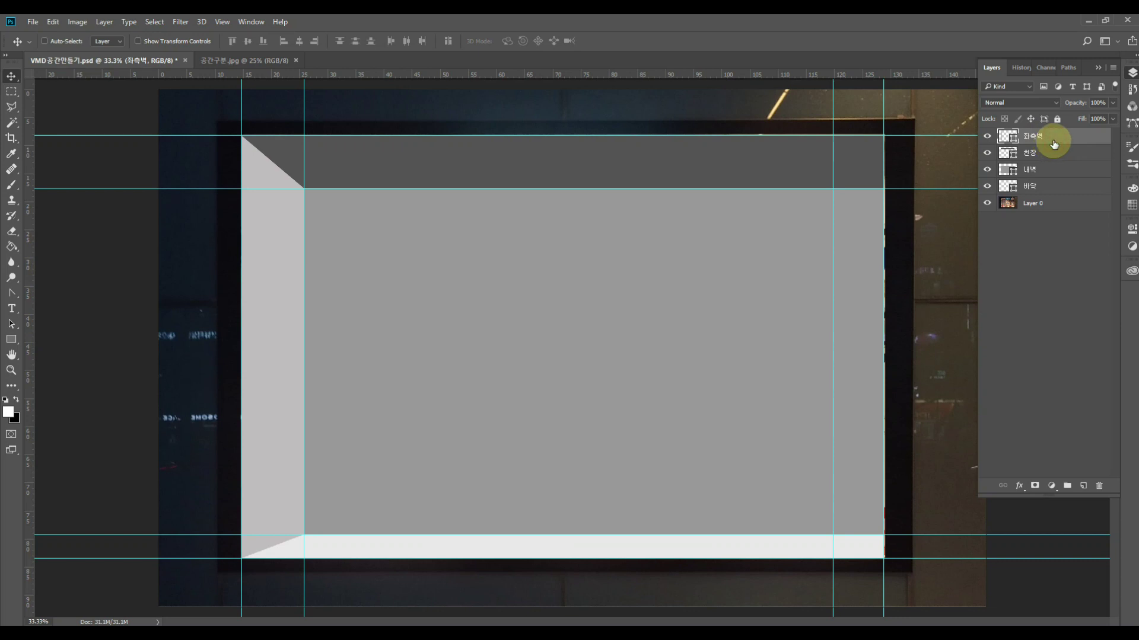
- Duplicate the 좌측벽 layer and rename the copy as 우측벽
{"action": "key", "text": "ctrl+j"}
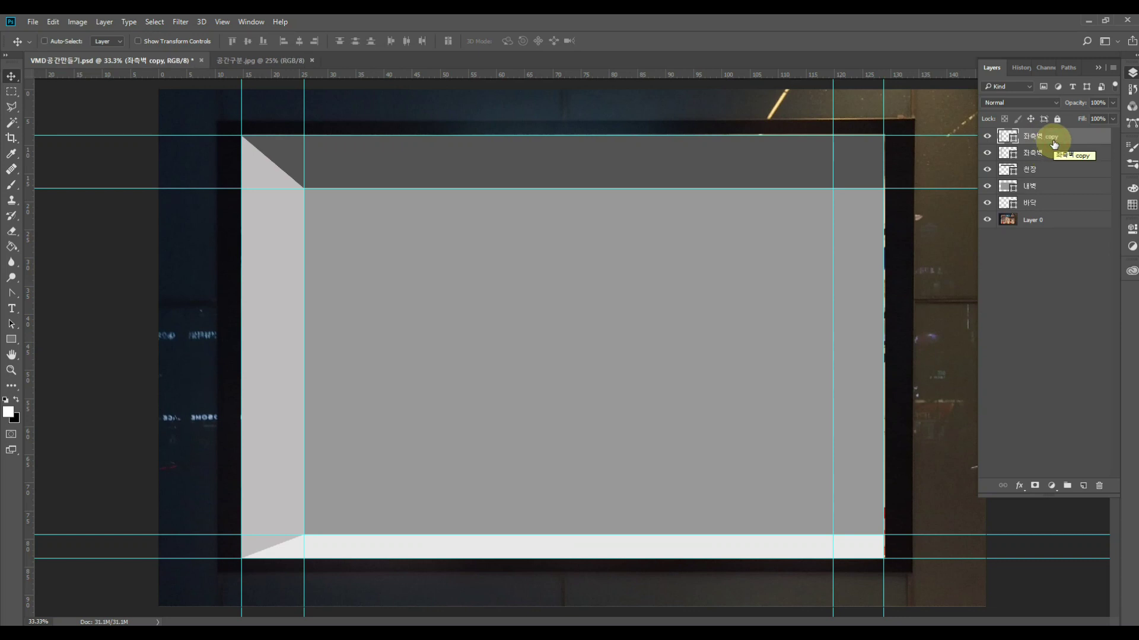
{"action": "double_click", "coordinate": [1042, 136]}
{"action": "type", "text": "우측벽"}
{"action": "key", "text": "Return"}
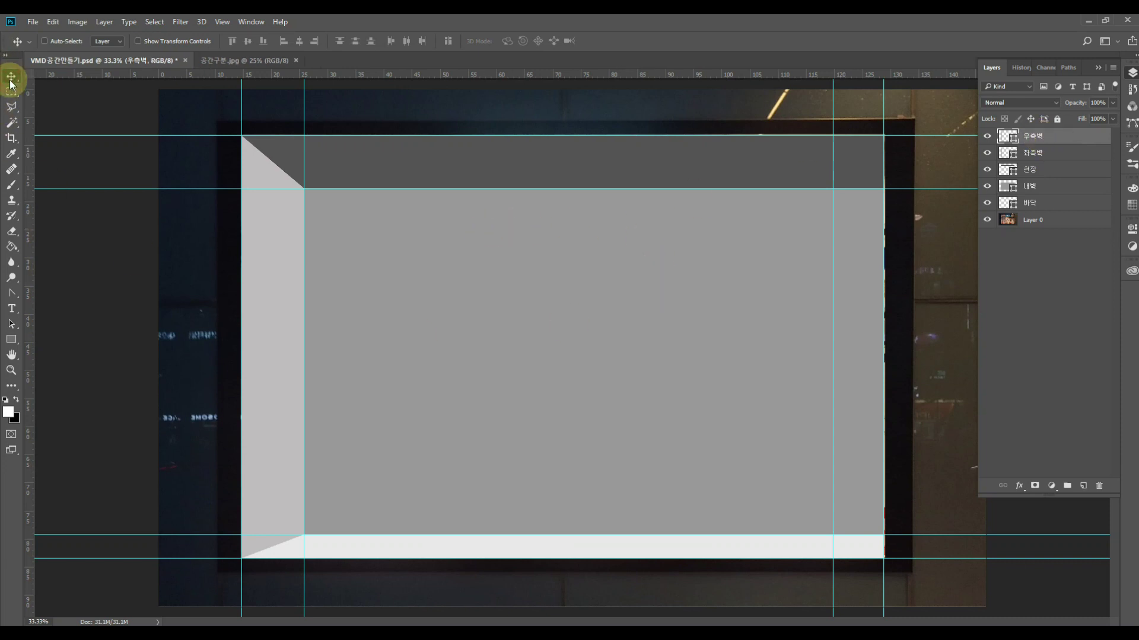
- Move the 우측벽 strip across to the right side of the window space and flip it horizontally
{"action": "left_click_drag", "start_coordinate": [274, 255], "coordinate": [783, 277]}
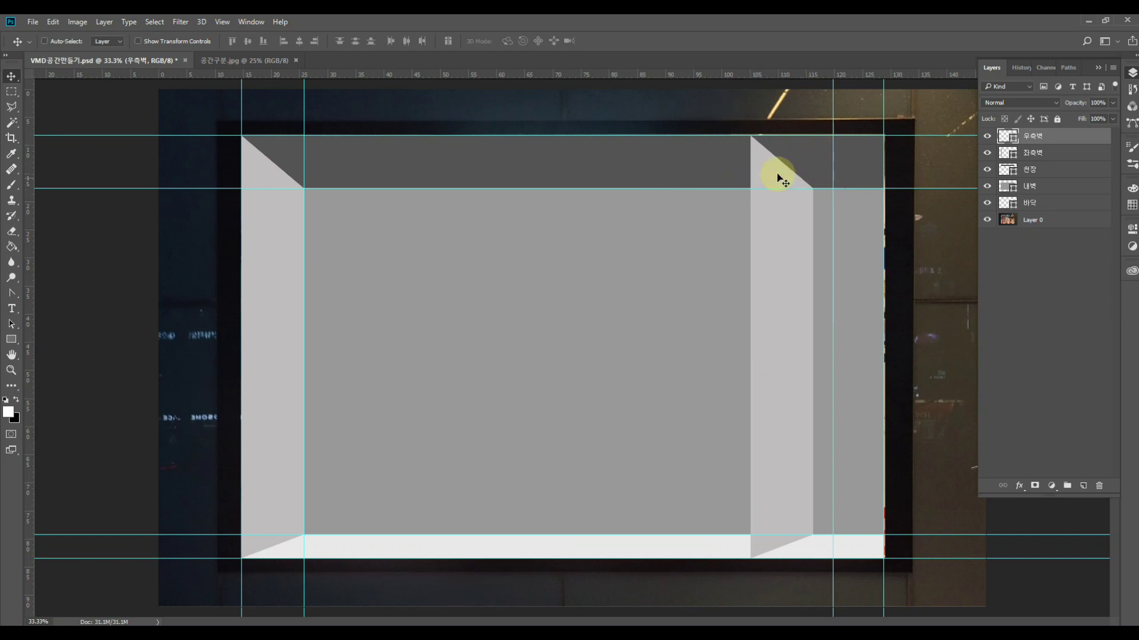
{"action": "left_click", "coordinate": [264, 61]}
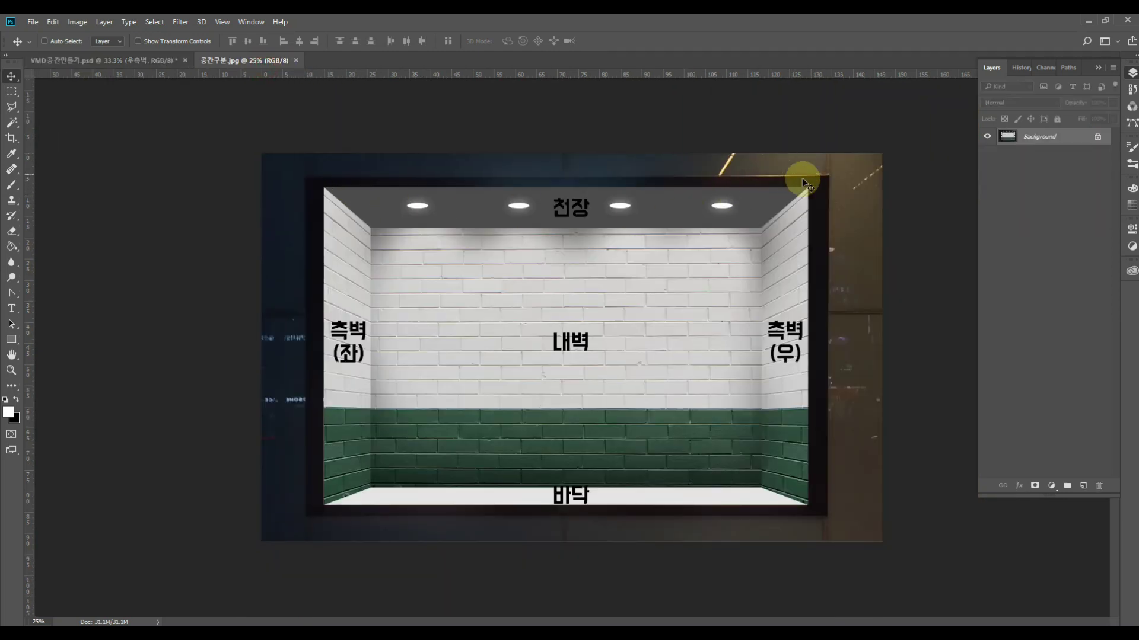
{"action": "left_click", "coordinate": [83, 61]}
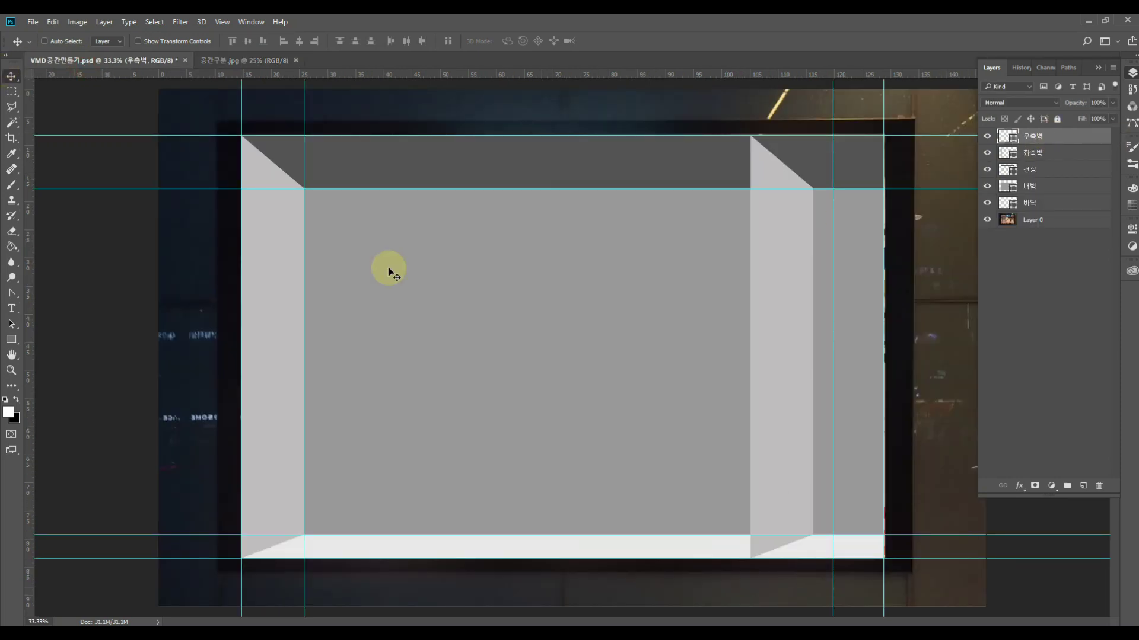
{"action": "left_click", "coordinate": [53, 24]}
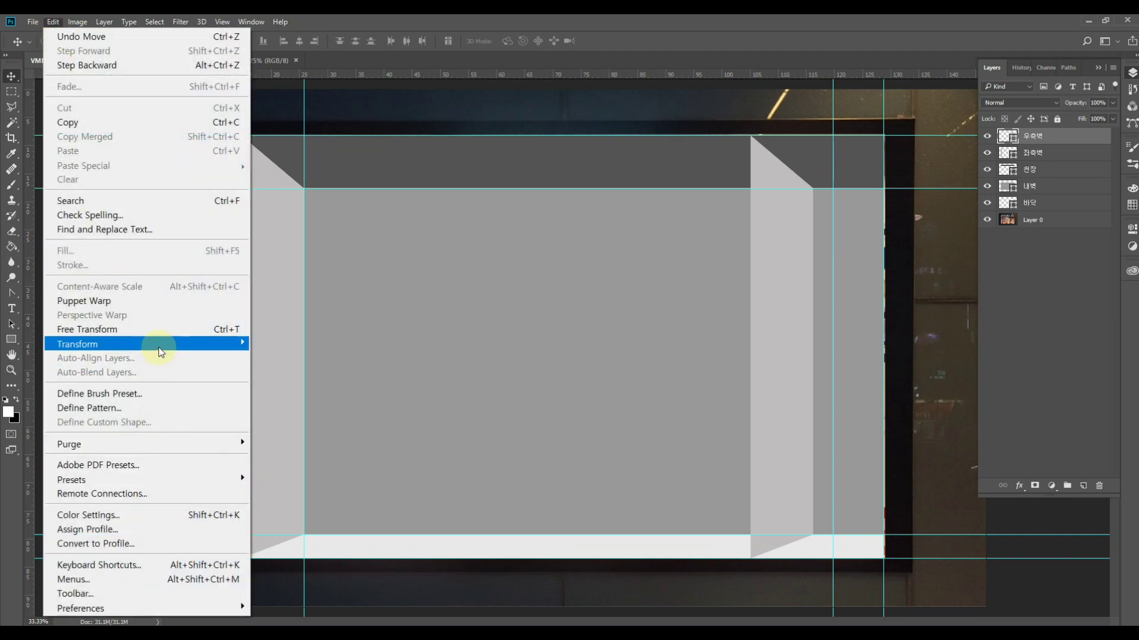
{"action": "mouse_move", "coordinate": [158, 350]}
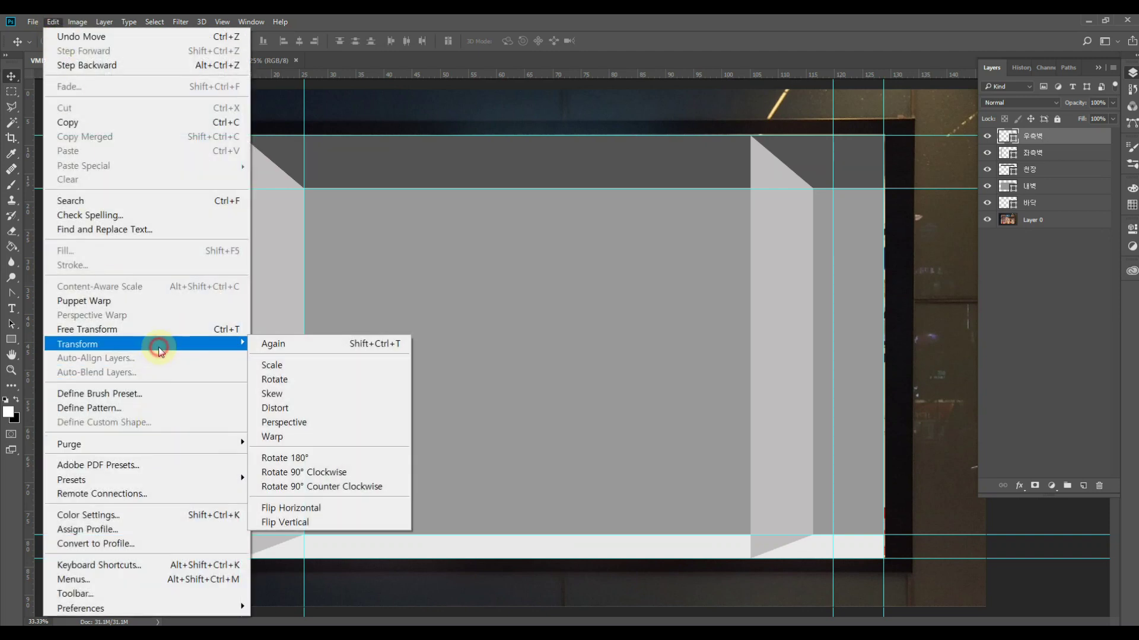
{"action": "left_click", "coordinate": [375, 509]}
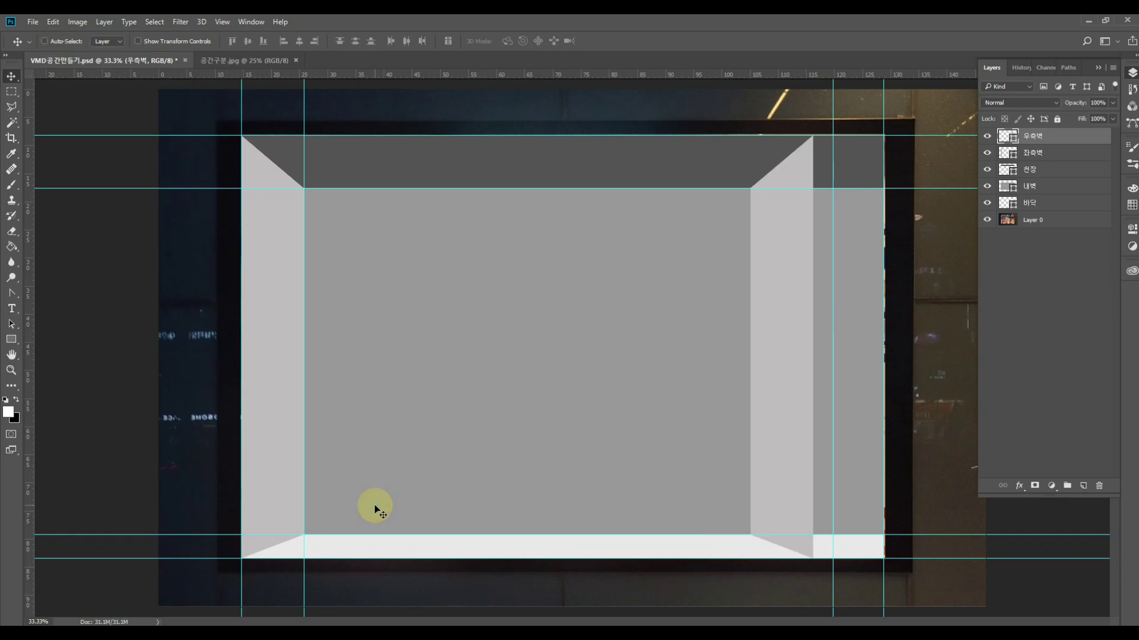
- Shift the flipped 우측벽 strip right until its outer edge meets the outermost right guide, keeping its layer selected
{"action": "left_click_drag", "start_coordinate": [769, 284], "coordinate": [837, 282]}
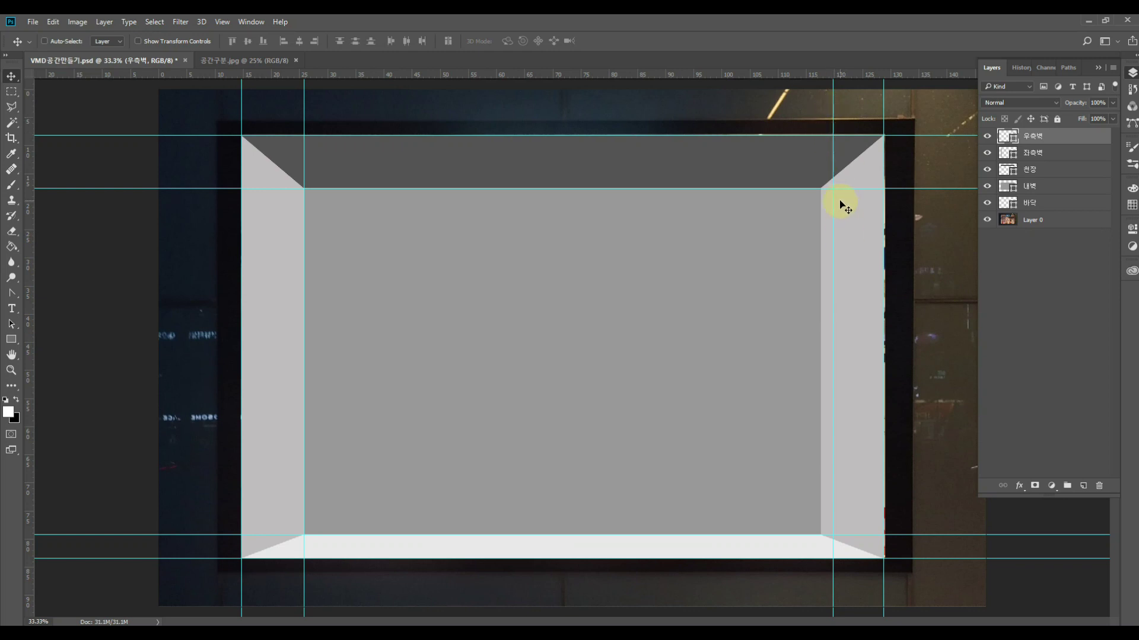
{"action": "left_click", "coordinate": [1036, 153]}
{"action": "left_click", "coordinate": [1038, 138]}
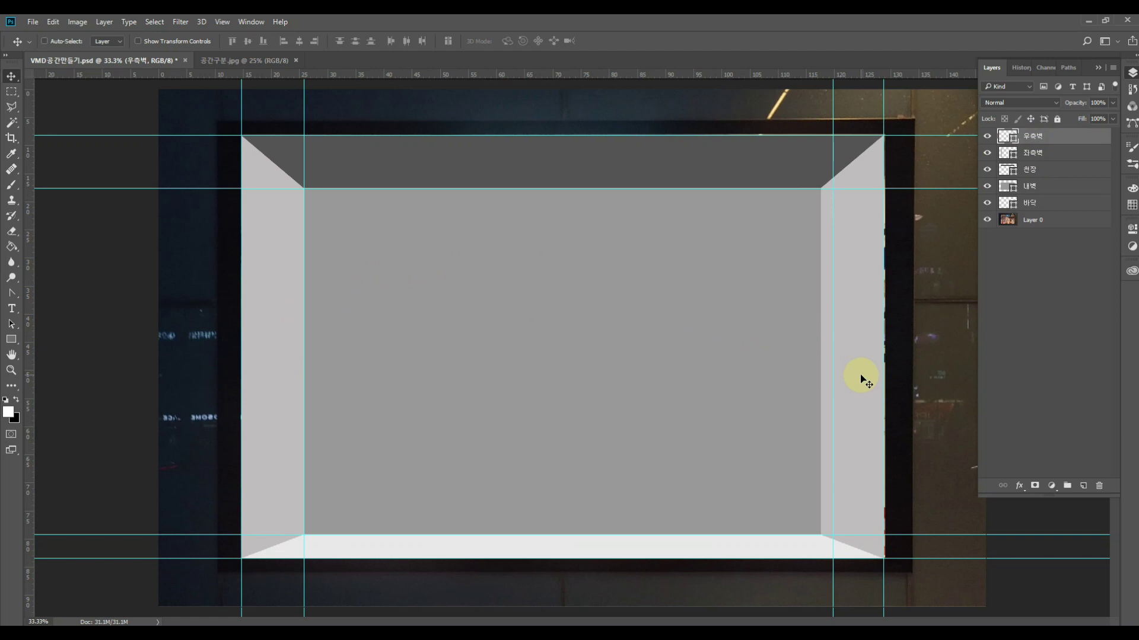
- Hide the guides over the finished window space
{"action": "key", "text": "ctrl"}
{"action": "key", "text": "ctrl+h"}
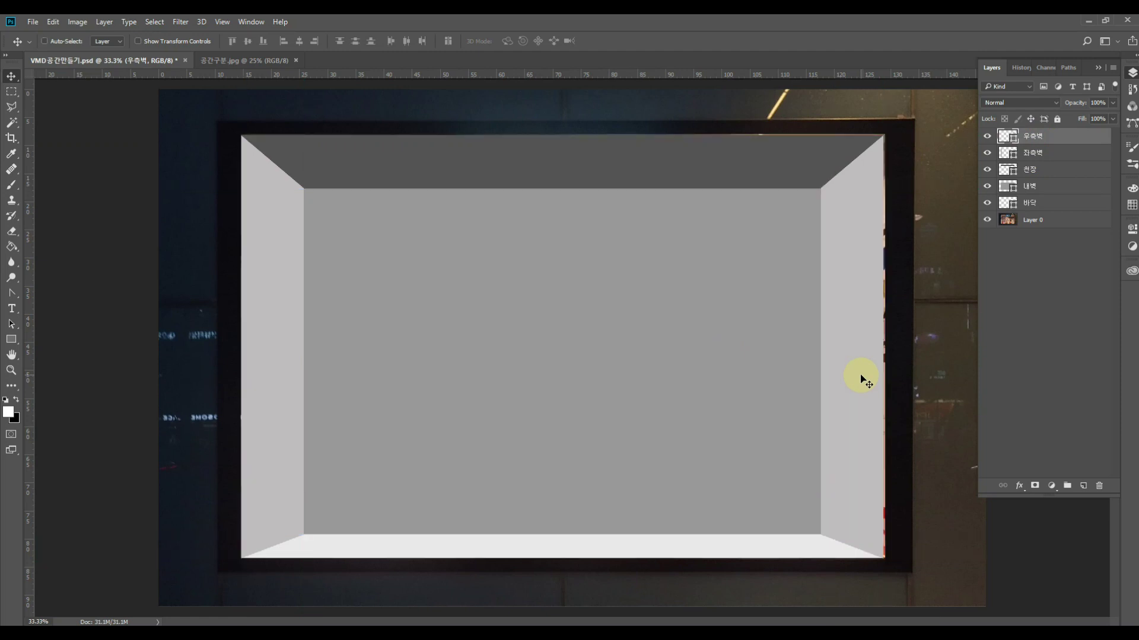
{"action": "key", "text": "ctrl+h"}
{"action": "key", "text": "ctrl+h"}
- Compare the built ceiling, walls and floor with the labelled reference image 공간구분.jpg, and return to VMD공간만들기.psd
{"action": "left_click", "coordinate": [252, 59]}
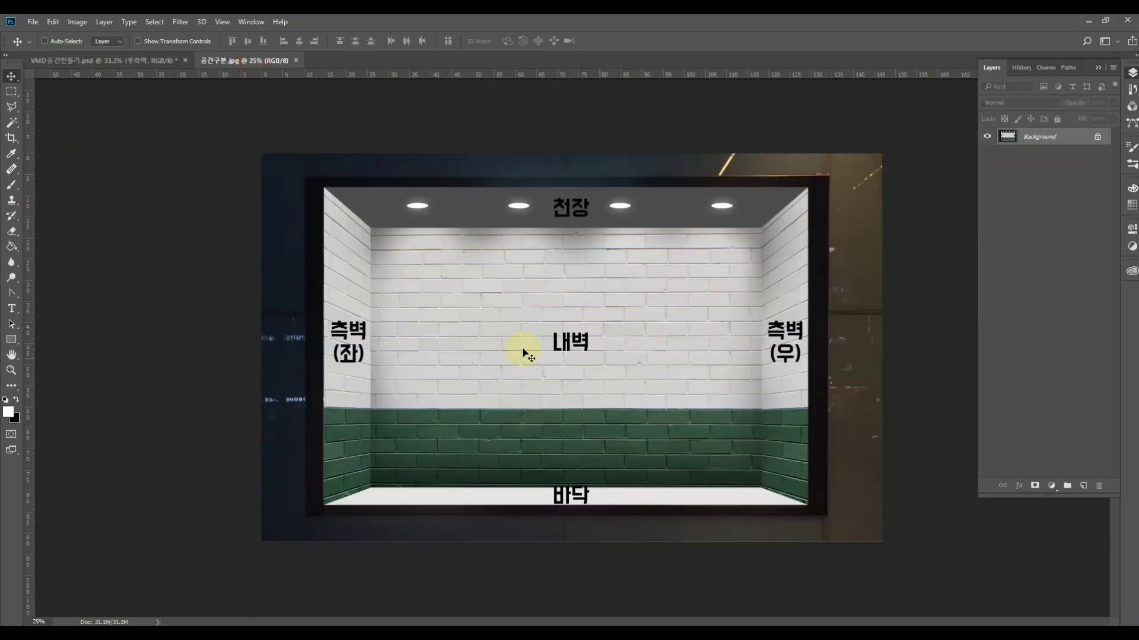
{"action": "left_click", "coordinate": [140, 60]}
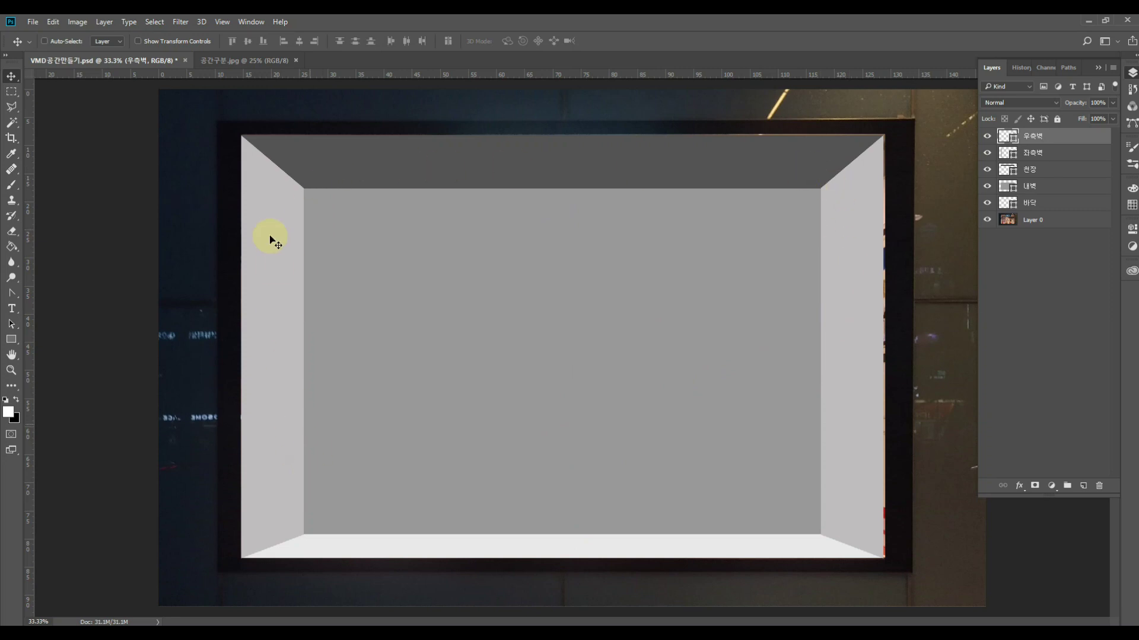
{"action": "left_click", "coordinate": [254, 61]}
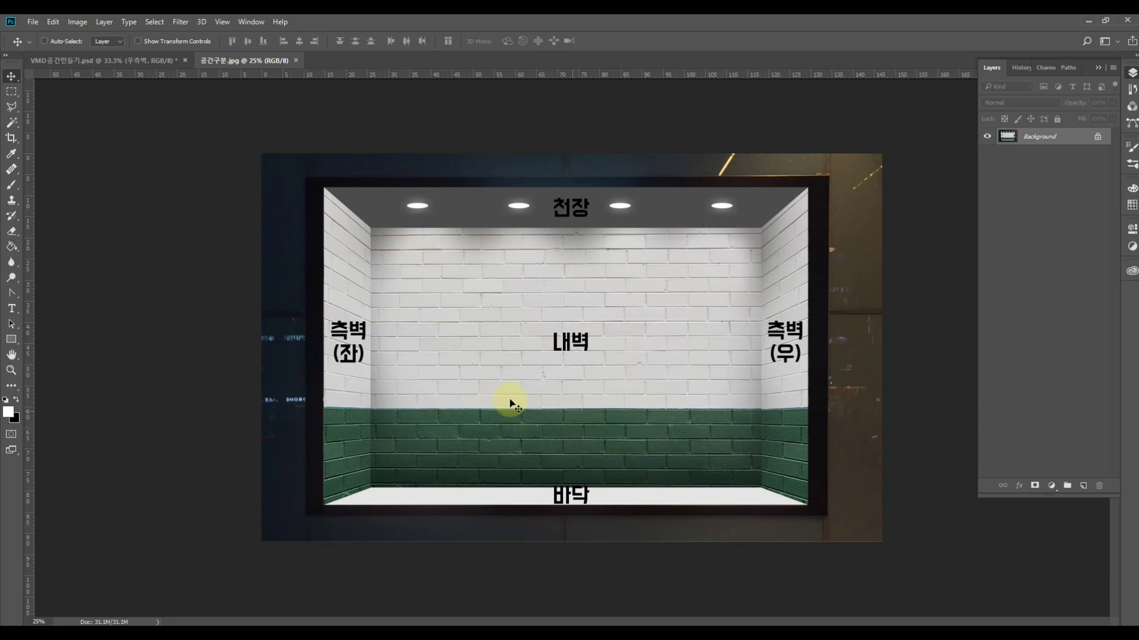
{"action": "left_click", "coordinate": [122, 63]}
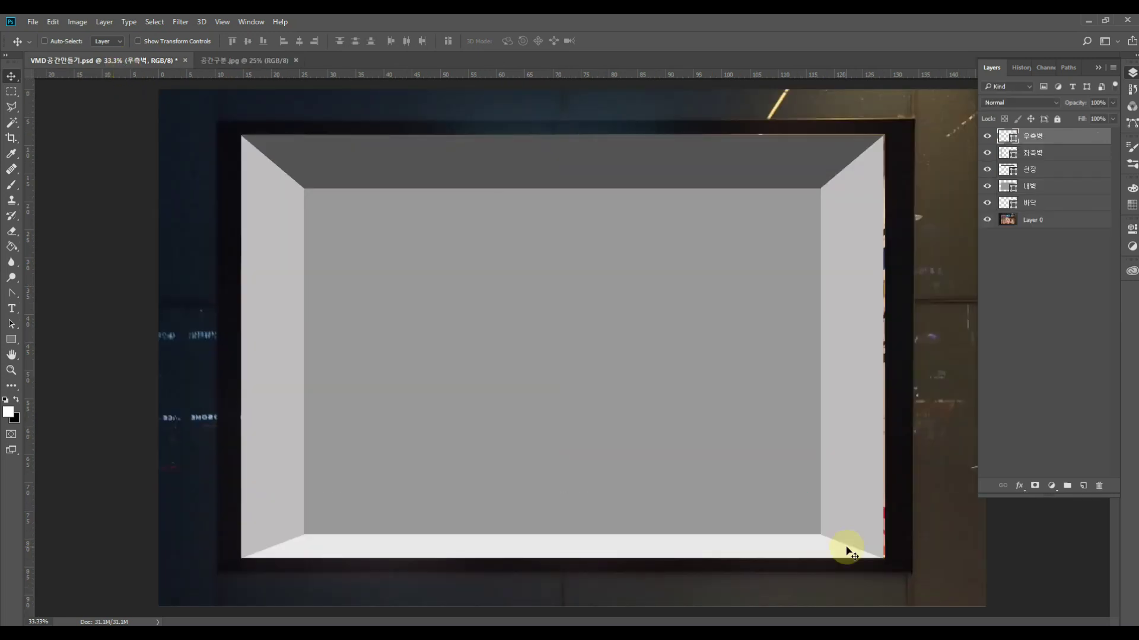